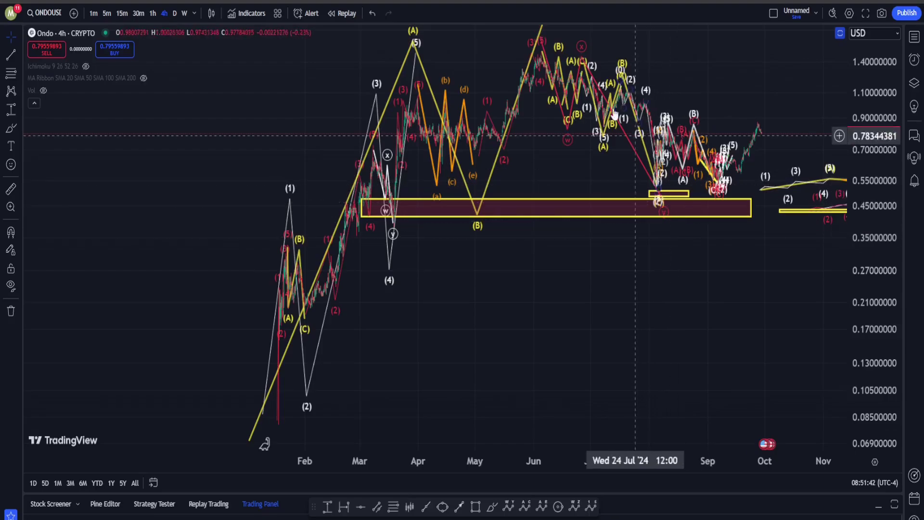
Circle the price action from the July decline to late September with the red brush, and undo the drawing
scroll(562, 212, up, 3)
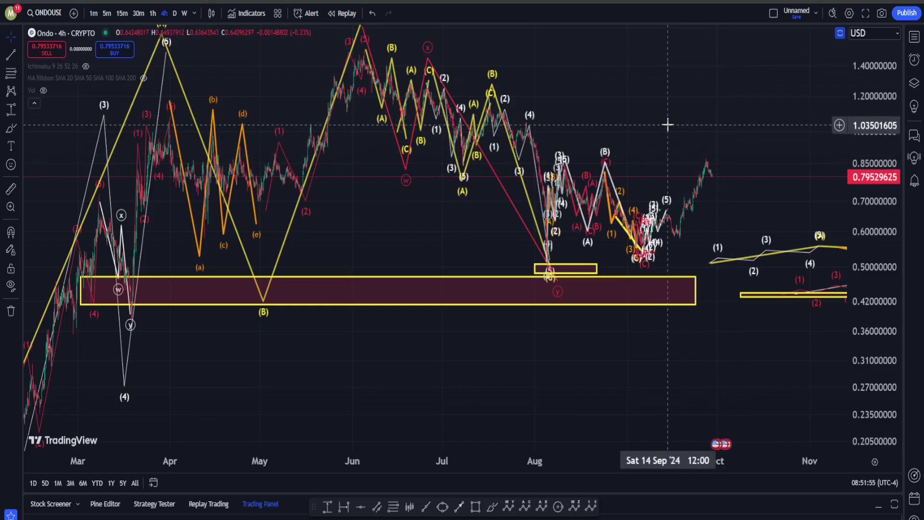
scroll(506, 171, up, 4)
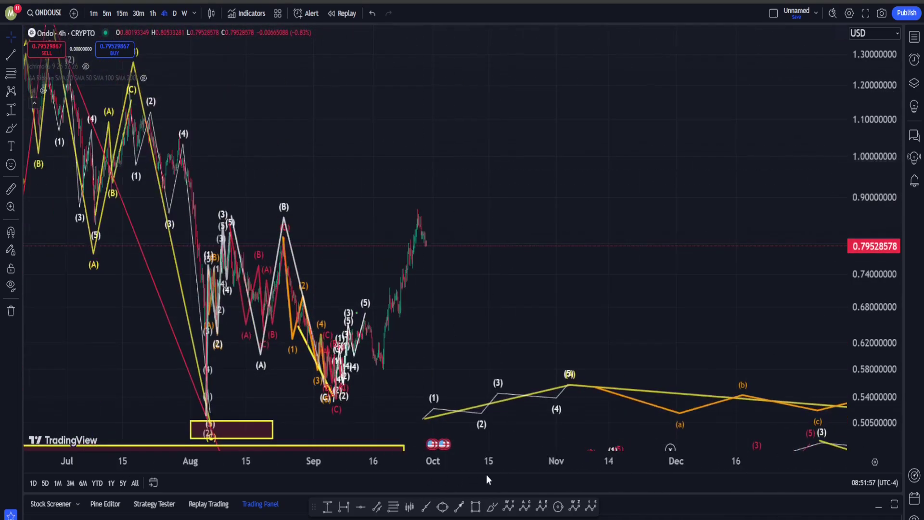
click(491, 506)
mouse_move(465, 198)
mouse_down()
mouse_move(452, 248)
mouse_move(145, 415)
mouse_move(433, 98)
mouse_move(361, 348)
mouse_up()
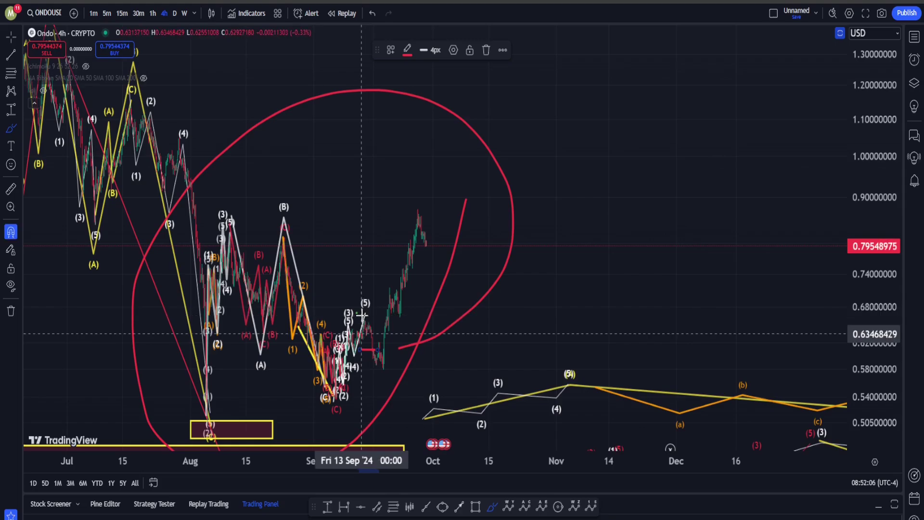
key(ctrl+z)
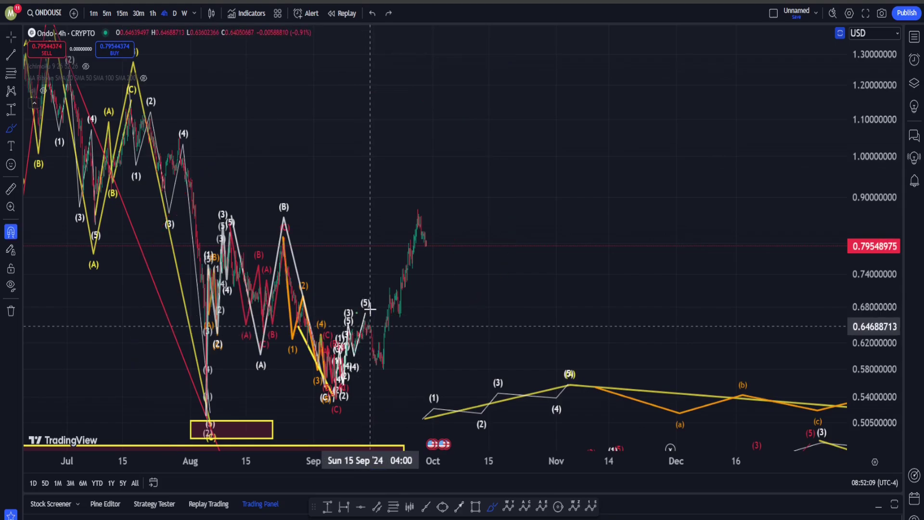
Examine the entire Ondo 4-hour wave count, from the start in January to the latest price
scroll(464, 147, down, 3)
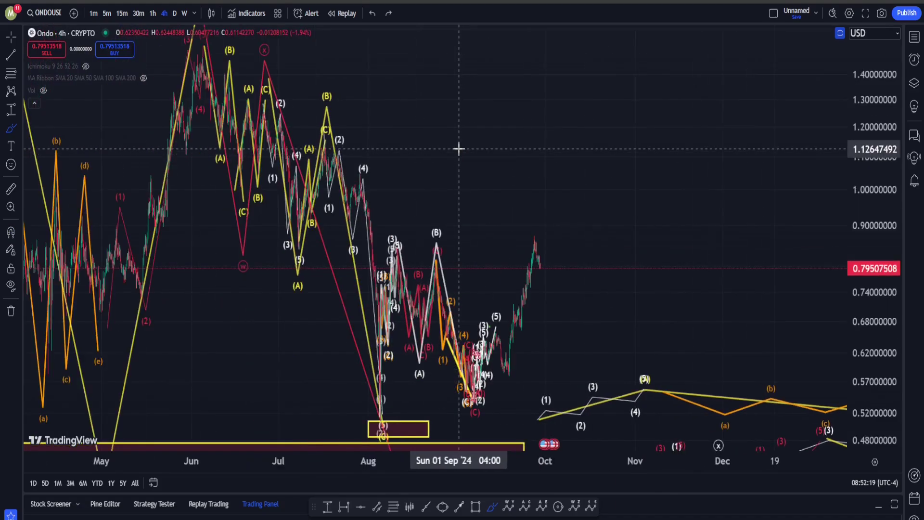
scroll(457, 150, up, 1)
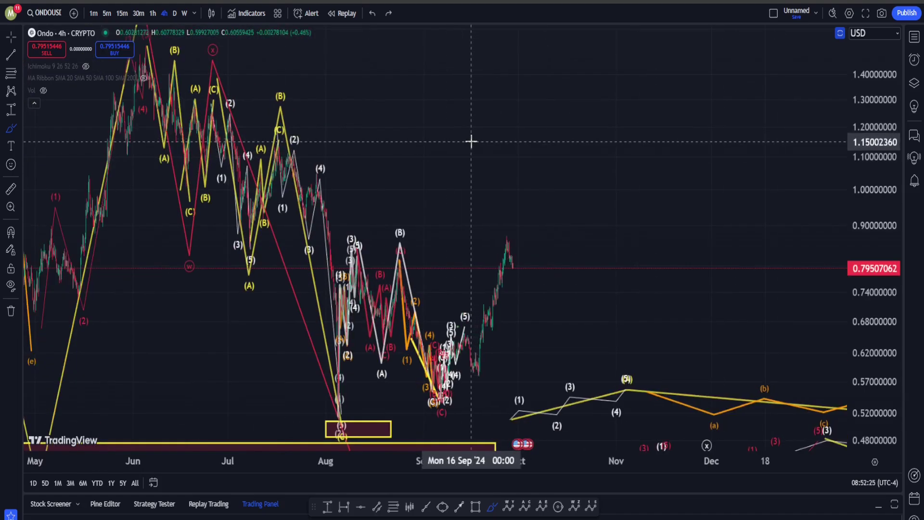
scroll(471, 141, down, 1)
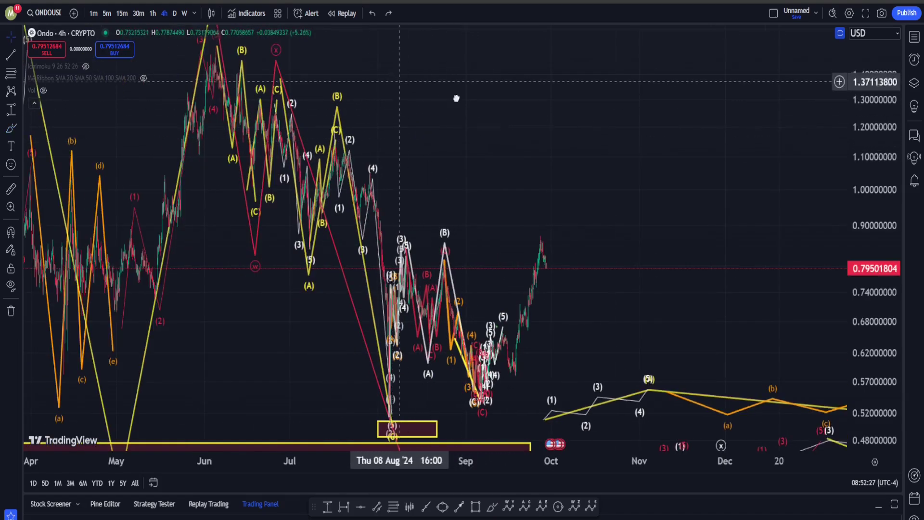
drag(398, 129, 833, 179)
drag(613, 262, 397, 289)
scroll(553, 304, down, 3)
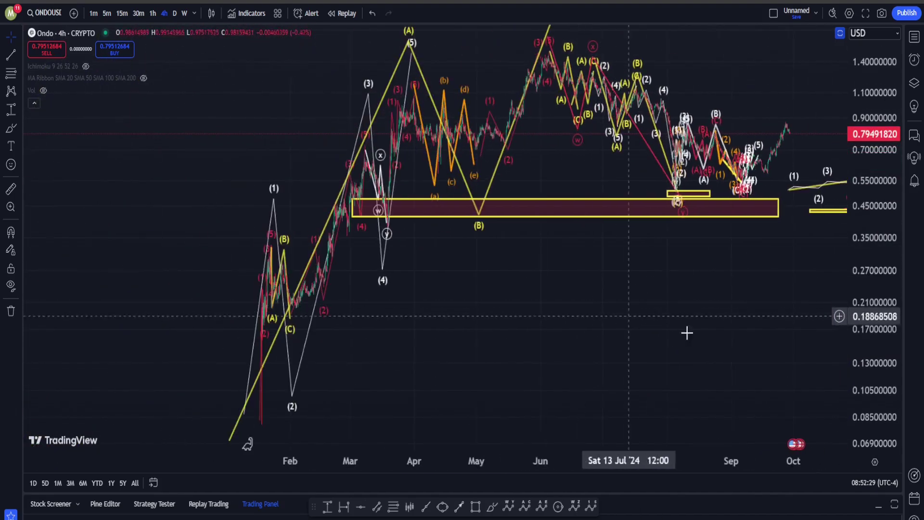
drag(712, 352, 639, 353)
drag(872, 116, 868, 351)
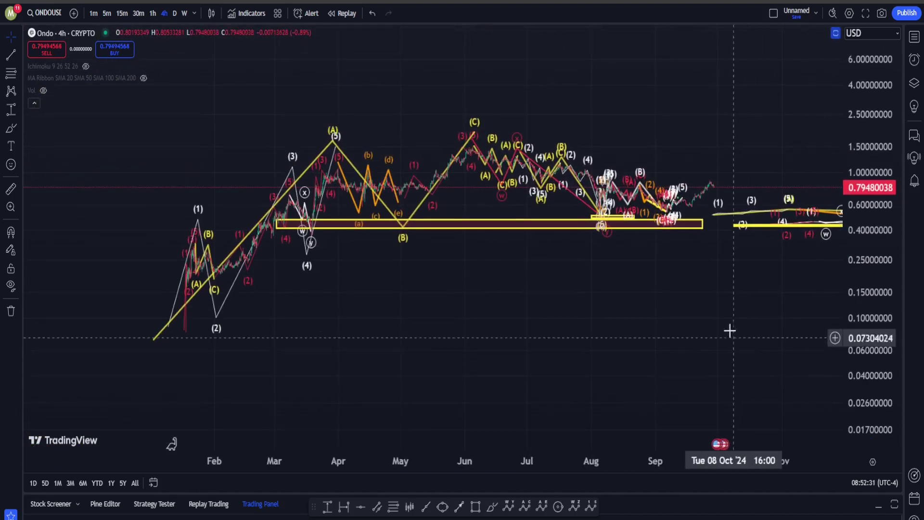
drag(705, 324, 556, 356)
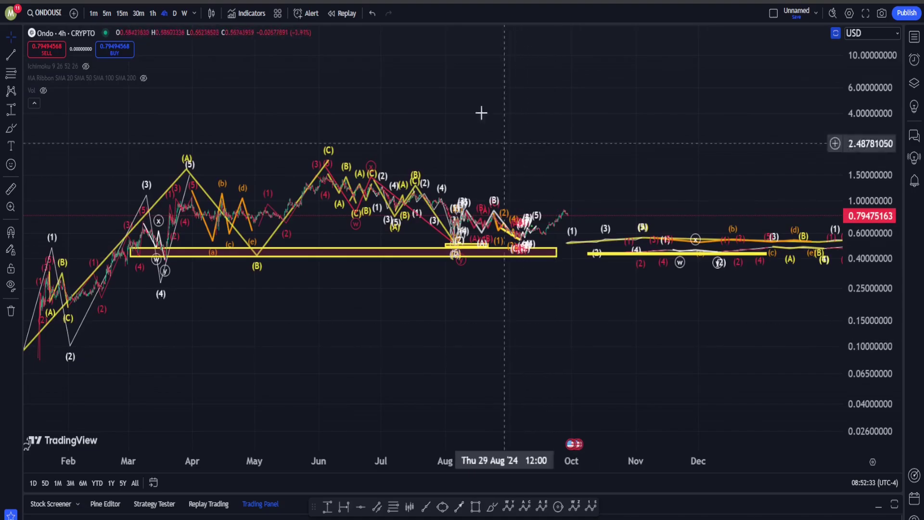
Circle the January starting point of the wave structure and mark the June high with the red brush
drag(480, 113, 861, 135)
double_click(862, 136)
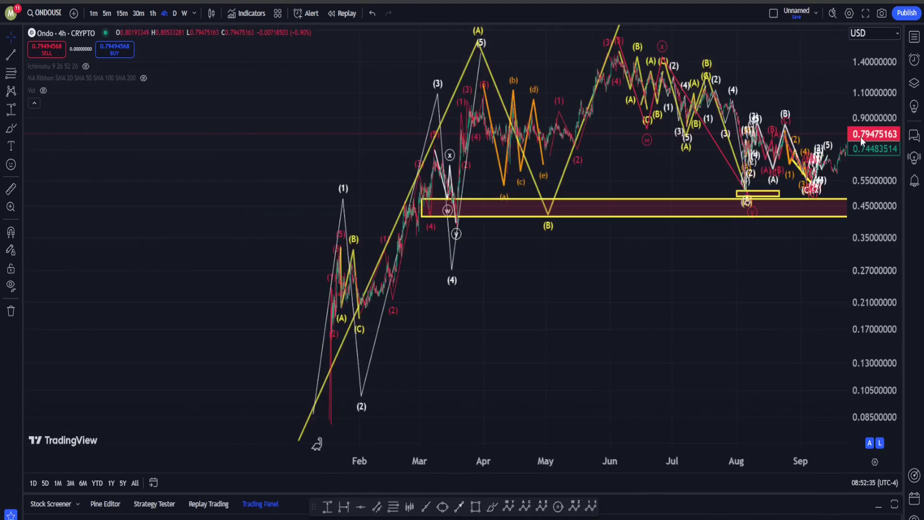
scroll(495, 308, up, 2)
drag(504, 347, 632, 336)
drag(874, 224, 876, 334)
drag(727, 348, 623, 383)
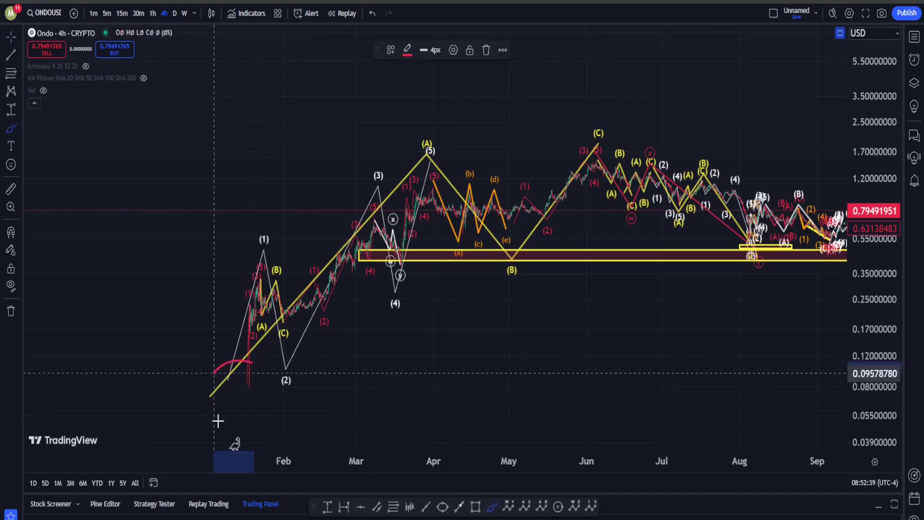
drag(249, 359, 236, 360)
mouse_move(619, 147)
mouse_down()
mouse_move(586, 120)
mouse_move(648, 158)
mouse_up()
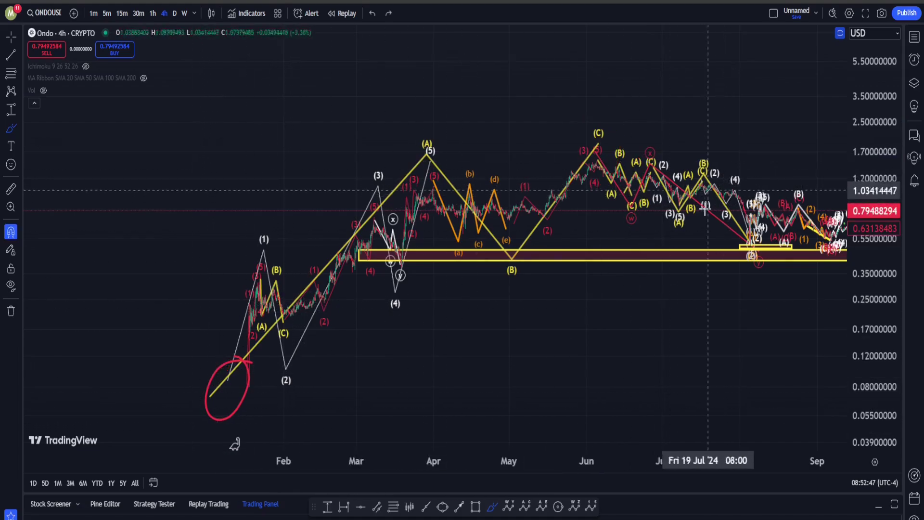
Draw a white rising ABC correction pattern in an empty area of the chart below the price
drag(558, 289, 381, 233)
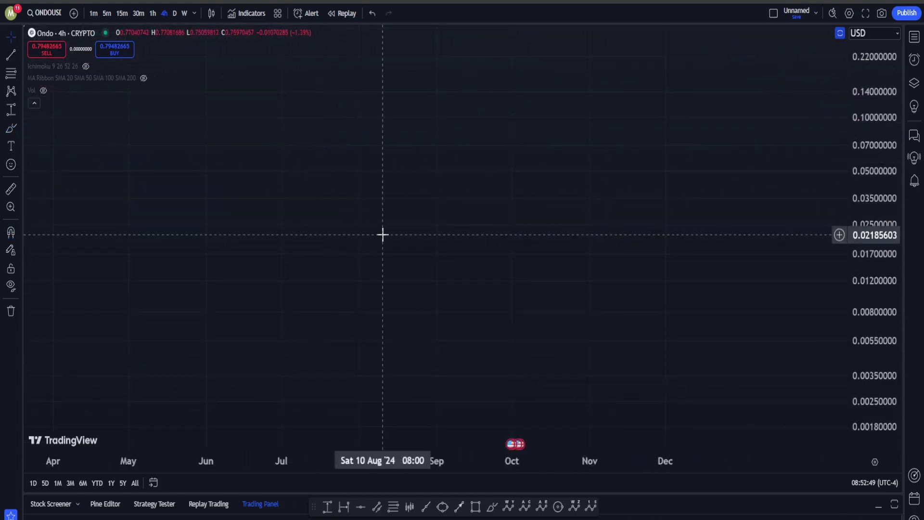
click(221, 370)
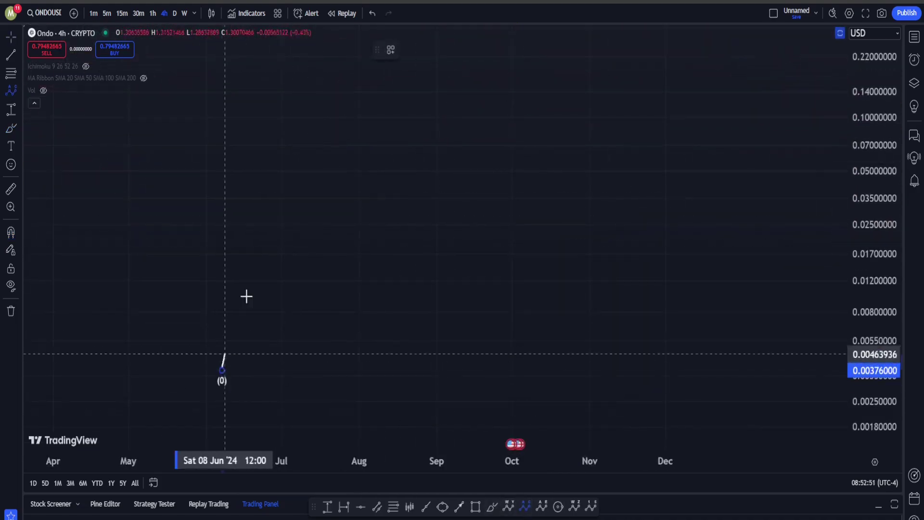
click(272, 203)
click(439, 326)
click(488, 120)
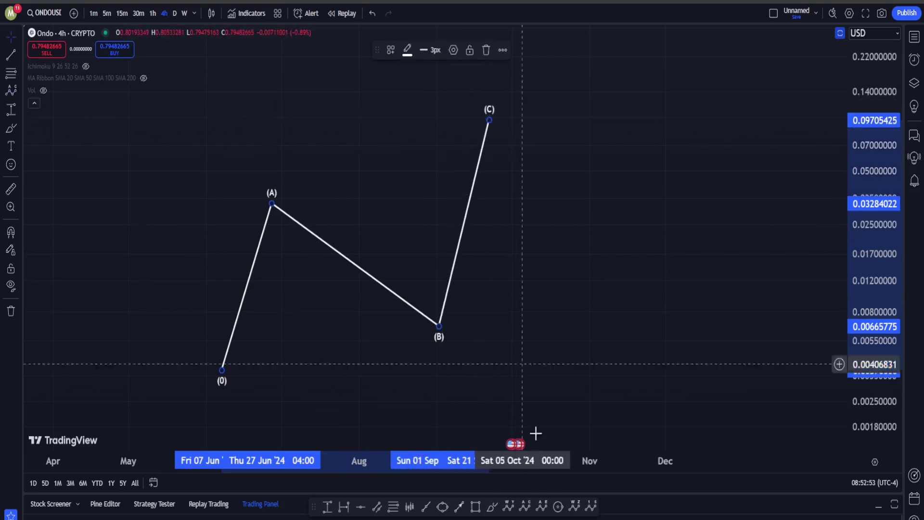
Draw an orange five-wave impulse (1) to (5) alongside the leg up to point A
click(594, 507)
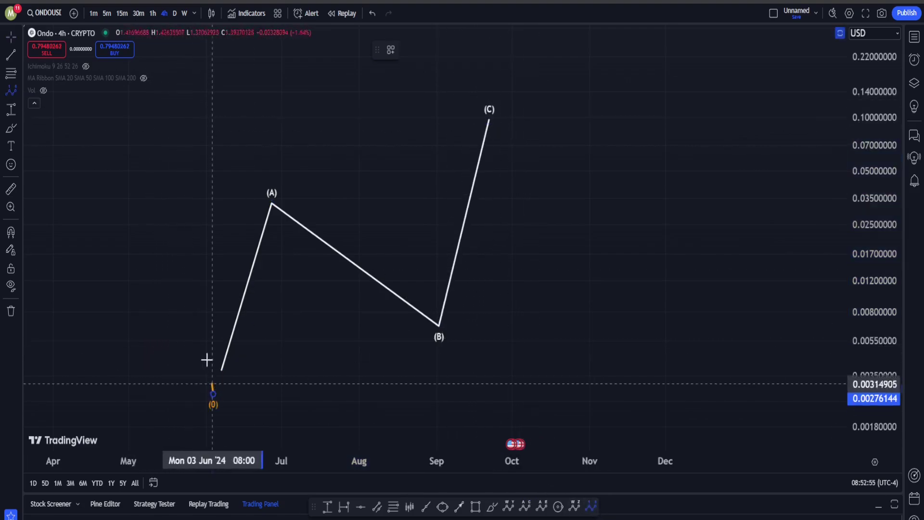
click(206, 323)
click(245, 352)
click(234, 233)
click(271, 264)
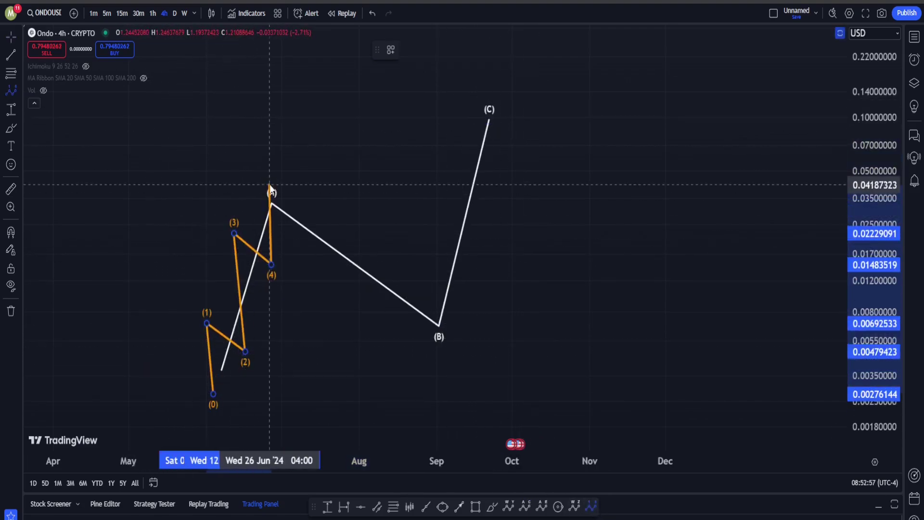
click(269, 185)
Draw a red WXY double combination alongside the falling leg from A, ending at point B
click(507, 505)
click(283, 172)
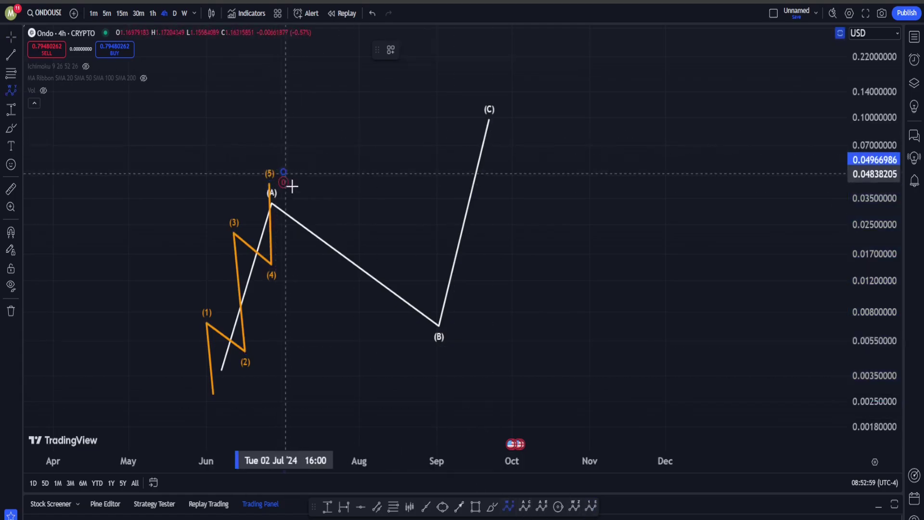
click(312, 251)
click(357, 161)
click(441, 334)
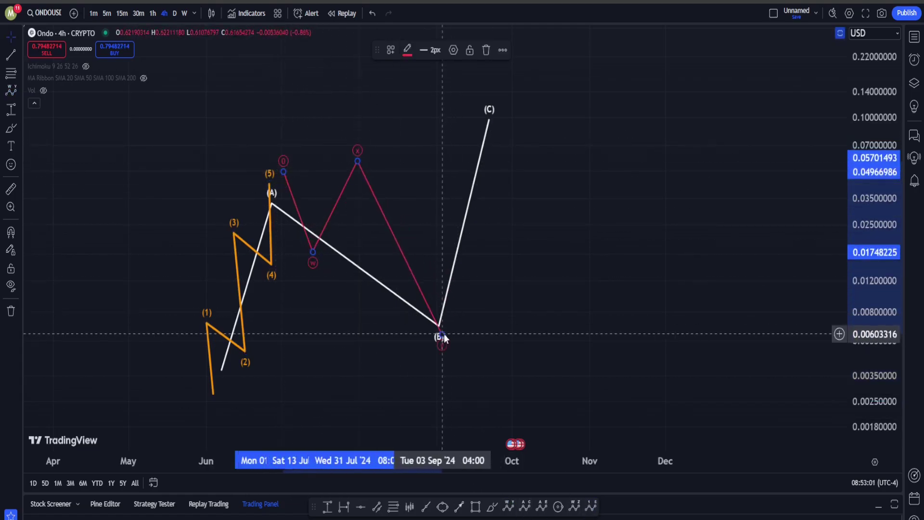
Draw an orange five-wave impulse along the rising leg from point B to point C
click(594, 502)
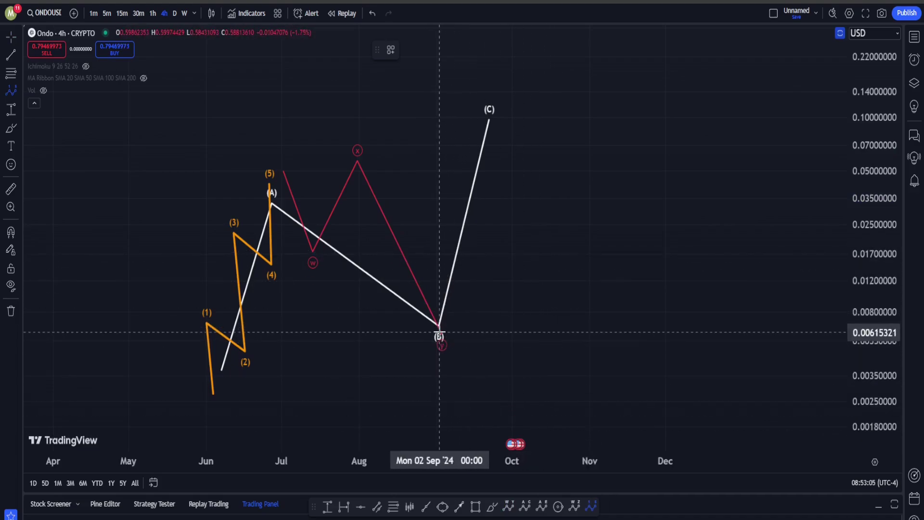
click(439, 330)
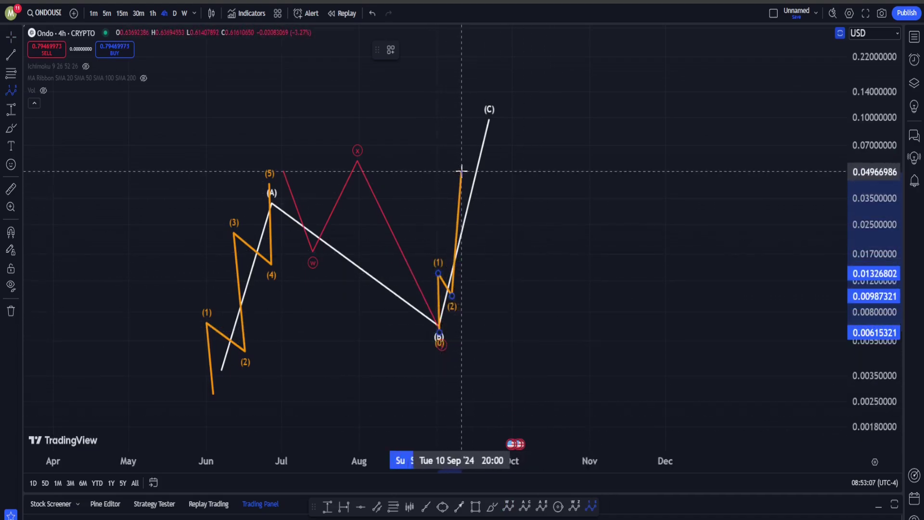
click(485, 173)
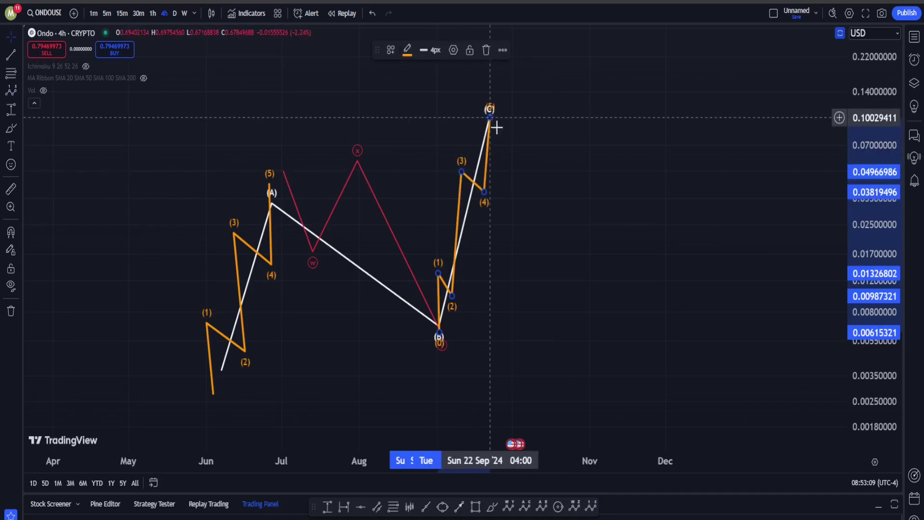
click(496, 127)
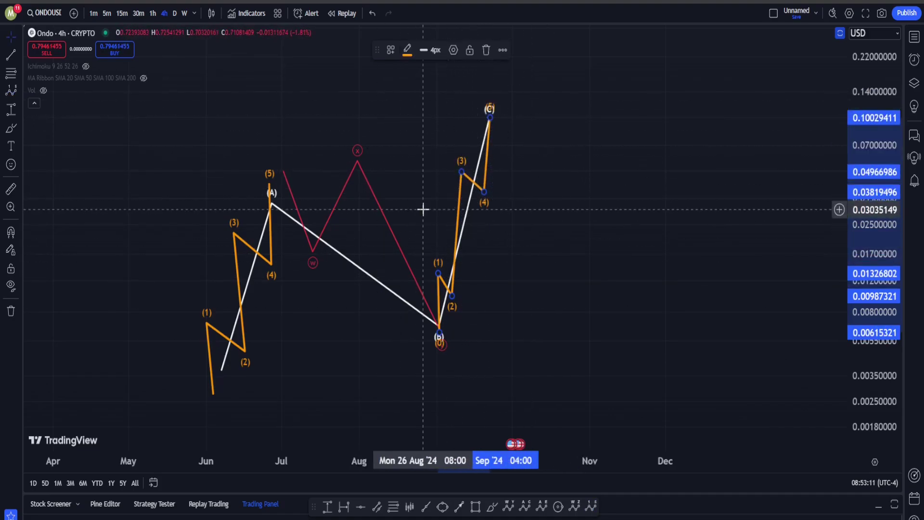
Undo the last two sketched wave patterns and return to the Ondo price structure
key(ctrl+z)
key(ctrl+z)
drag(293, 167, 619, 424)
drag(557, 309, 774, 237)
double_click(893, 128)
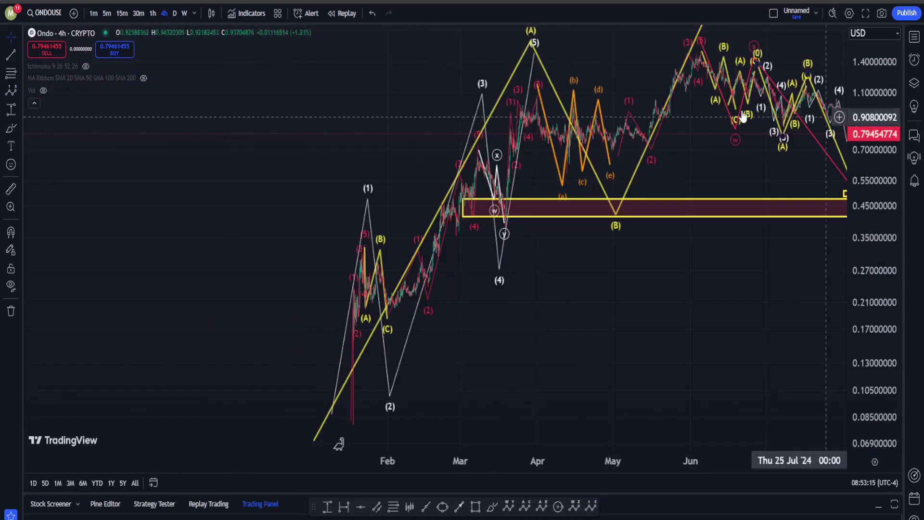
Examine the larger ABC structure from the January start through waves A and B to the June wave C top
right_click(326, 158)
scroll(413, 135, up, 5)
drag(415, 87, 726, 101)
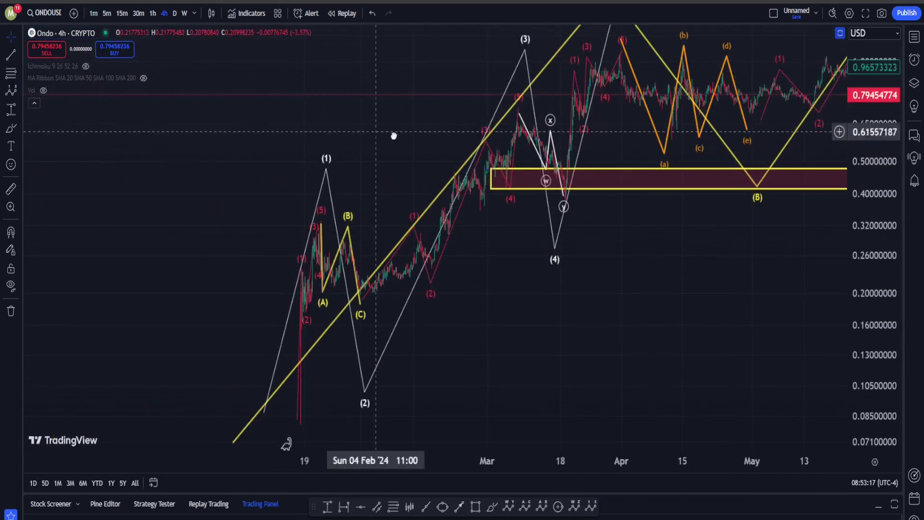
drag(383, 134, 441, 144)
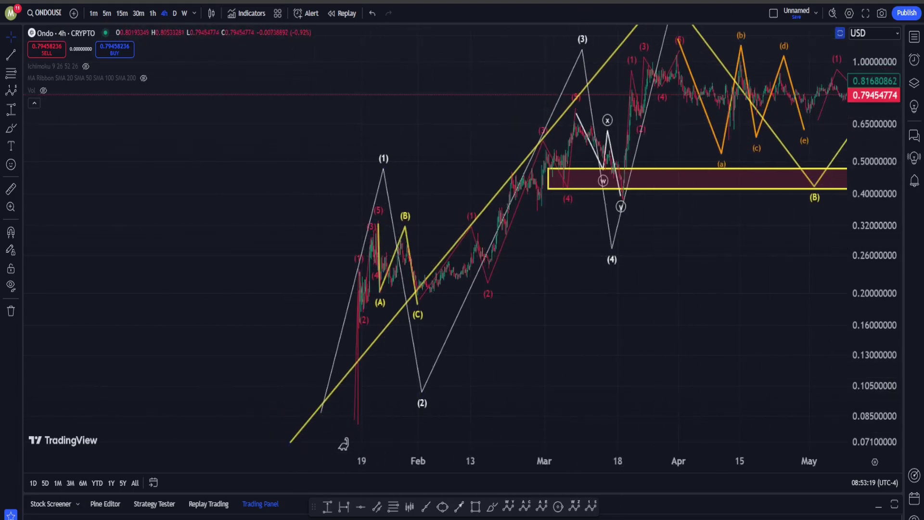
drag(669, 365, 333, 180)
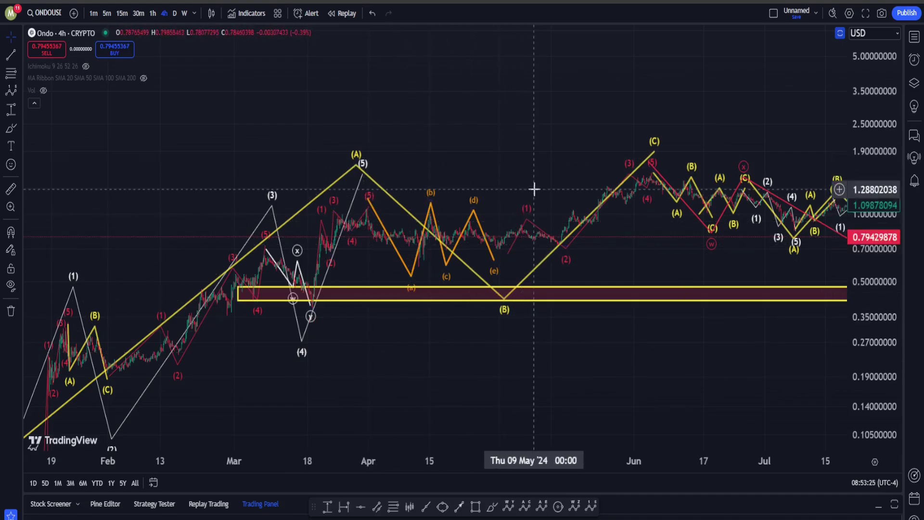
drag(616, 105, 568, 139)
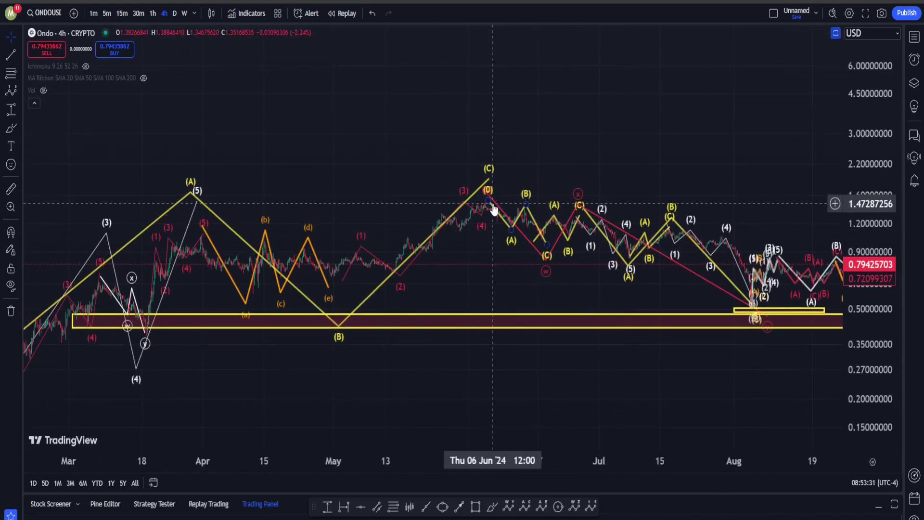
drag(739, 114, 377, 93)
Circle the early August low above the small yellow support box with the red brush, and undo the circle
double_click(868, 181)
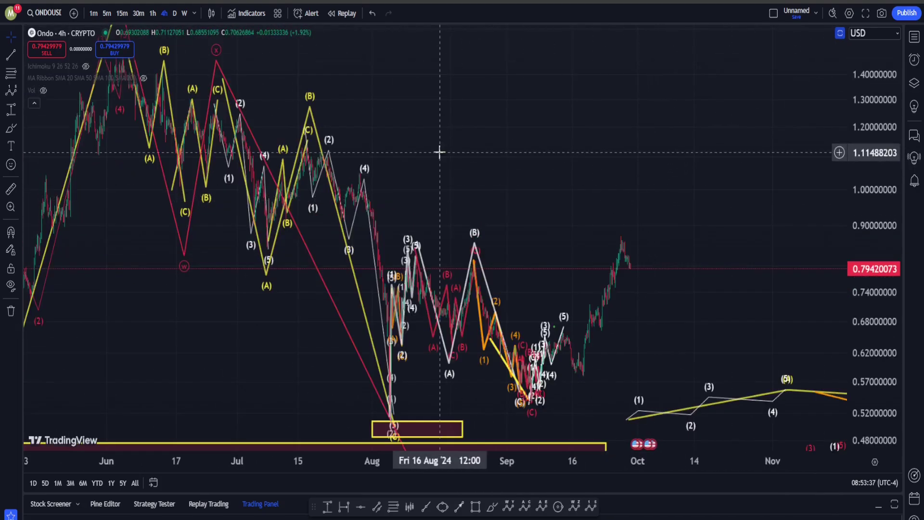
scroll(439, 153, down, 3)
drag(495, 137, 620, 122)
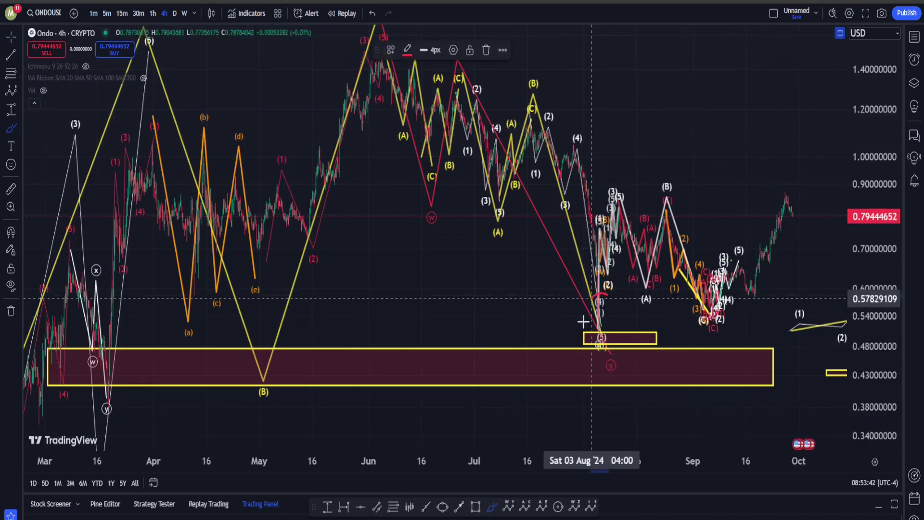
mouse_move(591, 298)
mouse_down()
mouse_move(620, 293)
mouse_move(577, 320)
mouse_up()
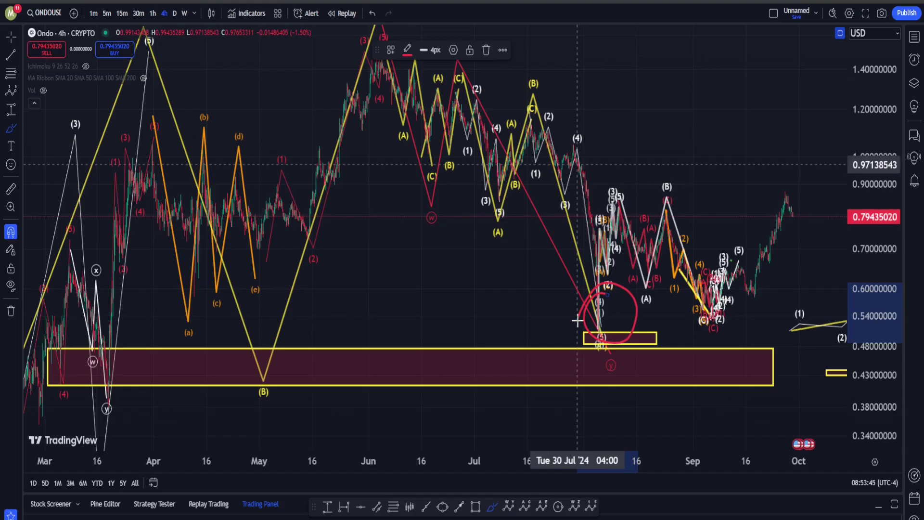
key(ctrl+z)
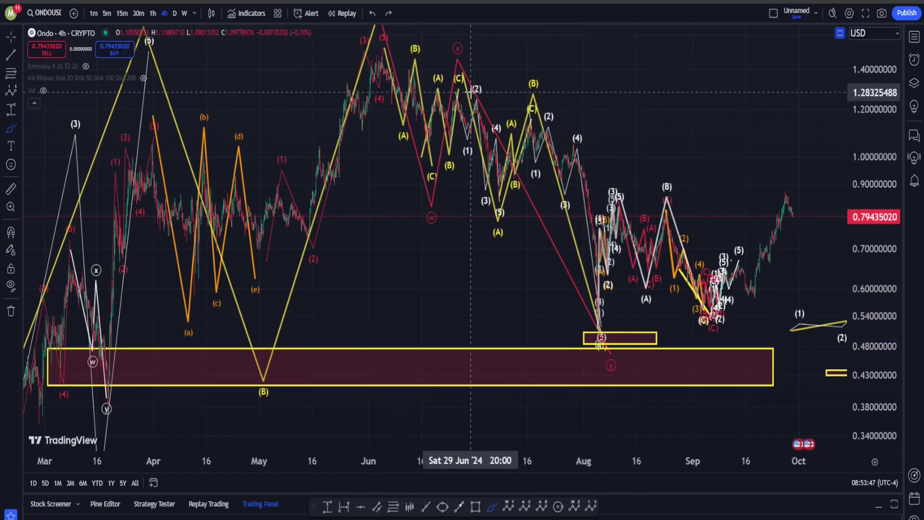
Examine the smaller ABC waves that form w and x of the June correction up close
scroll(466, 145, up, 5)
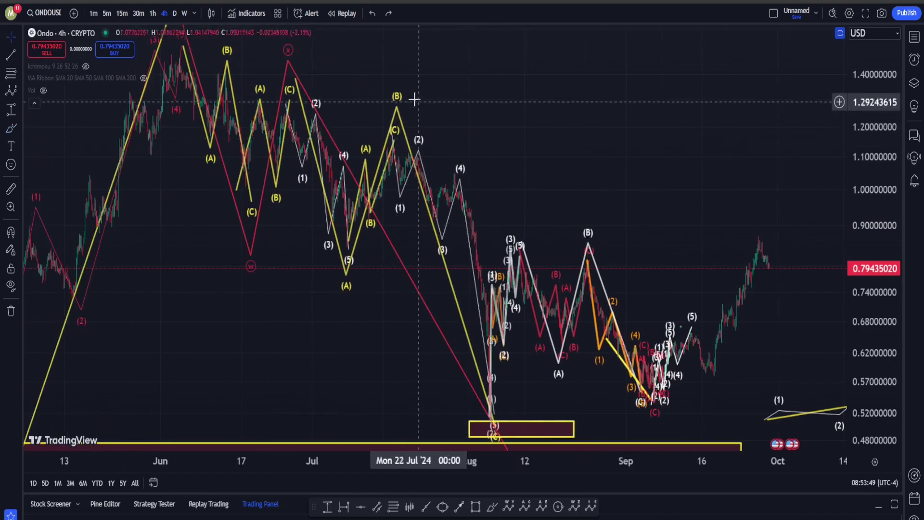
scroll(304, 97, up, 5)
drag(477, 91, 725, 118)
drag(498, 102, 732, 146)
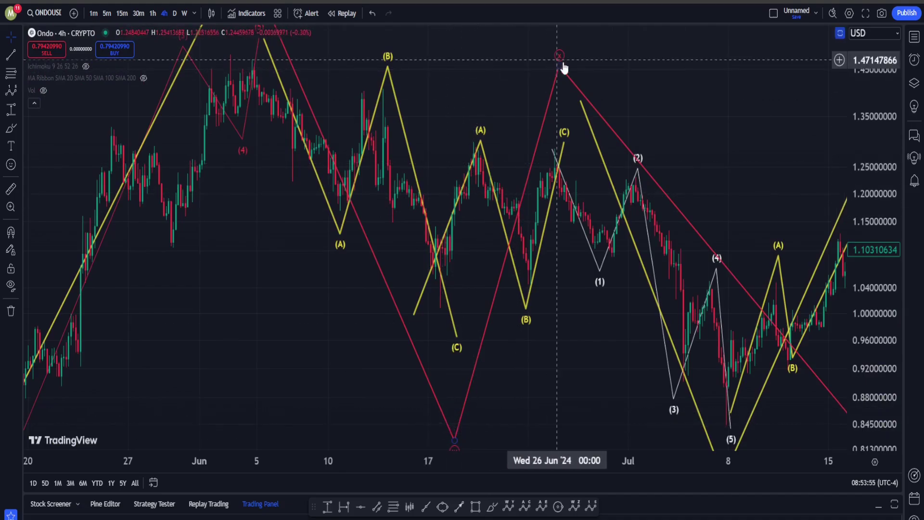
Examine the yellow A-B-C decline from the June wave x top to the August low, and the price action through September
drag(717, 104, 181, 74)
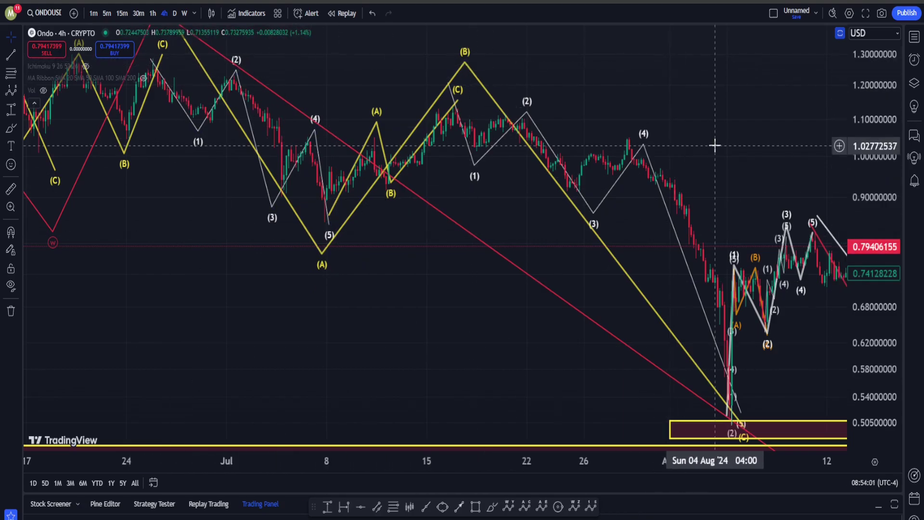
drag(679, 102, 518, 123)
scroll(684, 147, down, 3)
scroll(743, 113, down, 3)
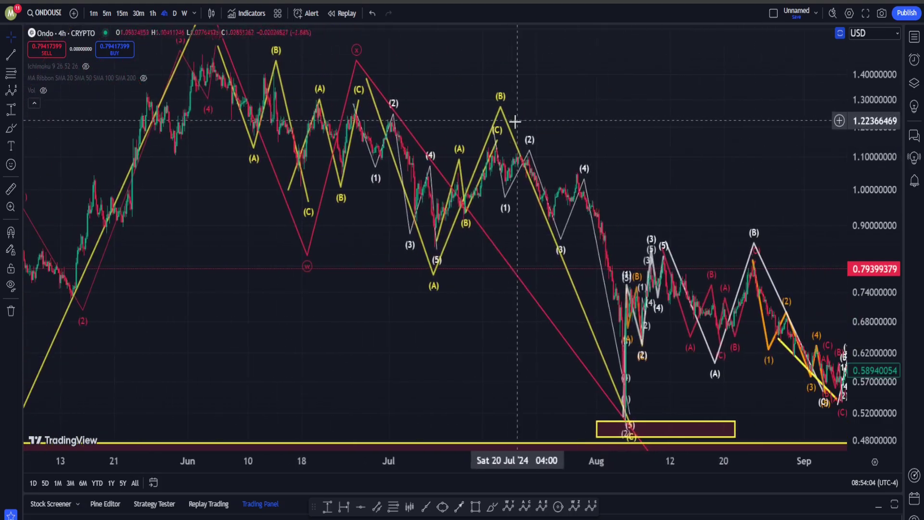
drag(721, 146, 549, 173)
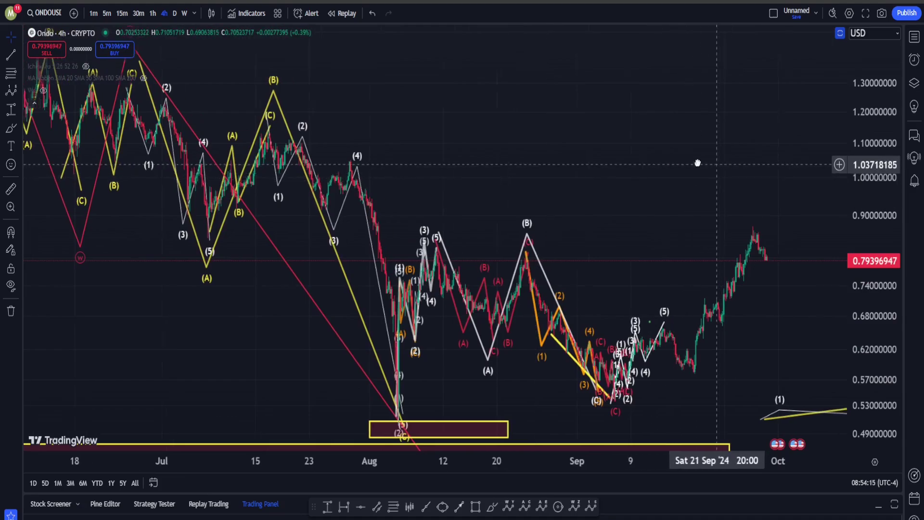
drag(697, 160, 485, 142)
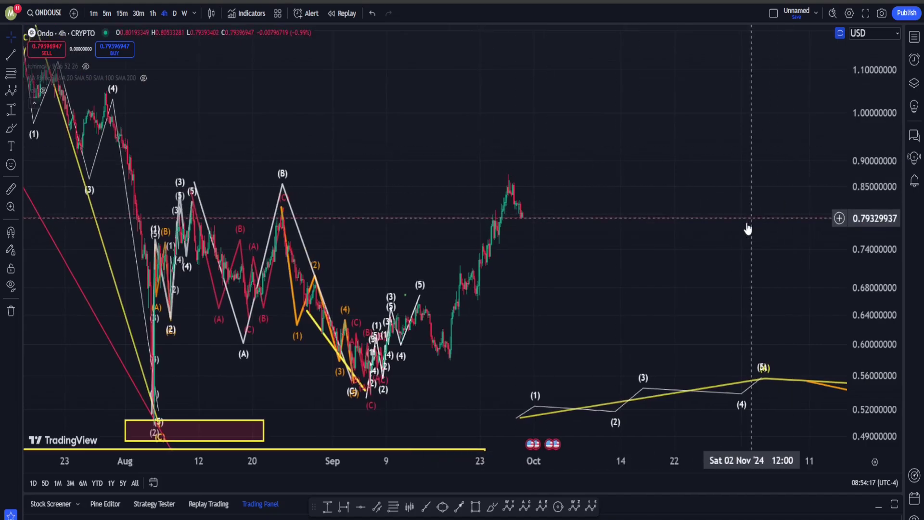
Draw a yellow rectangle in the empty area beyond the latest candles, starting at 19 October and spanning about 0.696 to 0.722
drag(747, 228, 466, 289)
drag(746, 209, 589, 388)
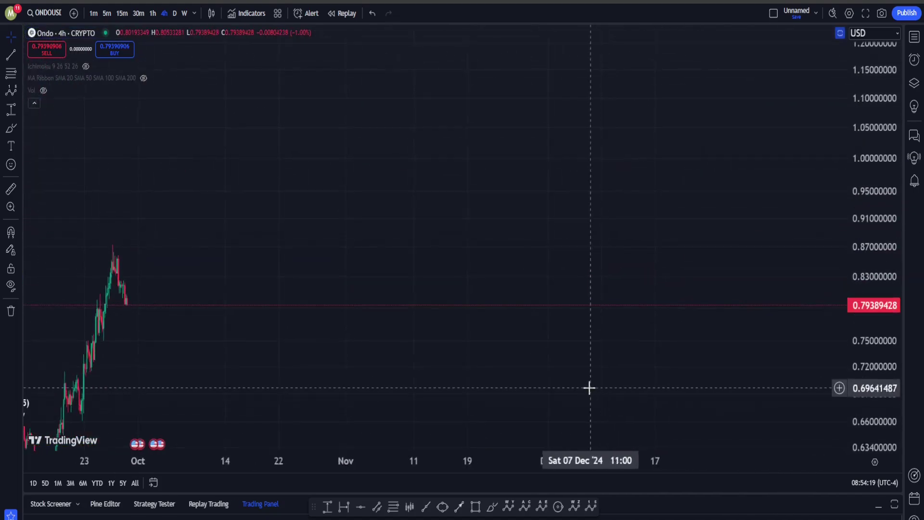
click(471, 509)
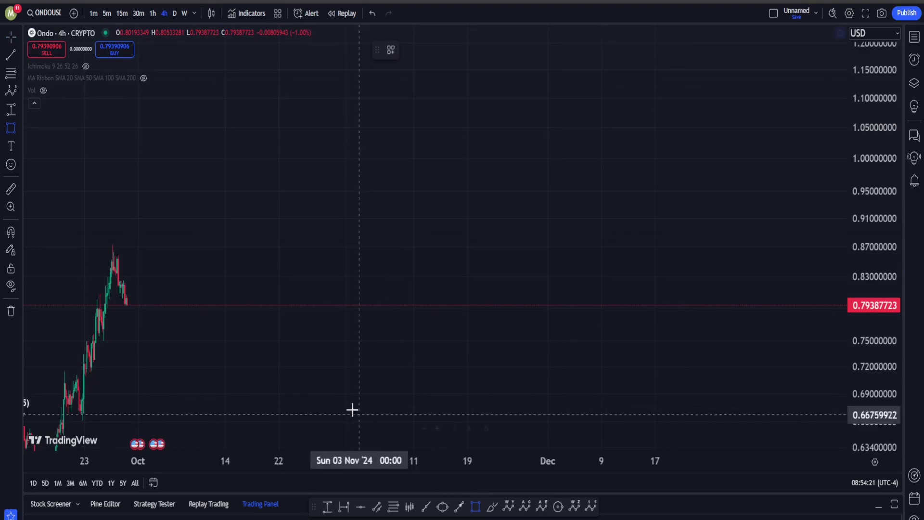
click(265, 364)
click(728, 387)
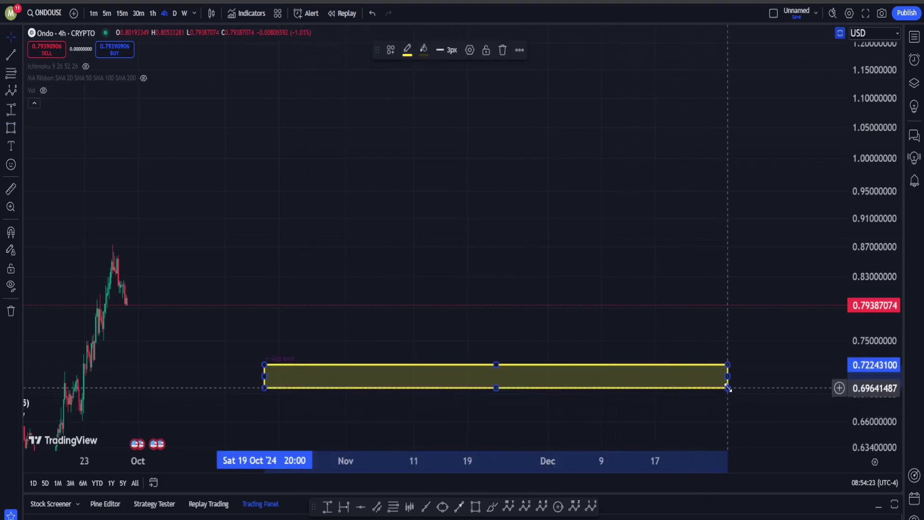
Sketch an orange rising five-wave impulse from inside the box at about 0.71, with wave (3) at about 0.947 and wave (5) at about 1.029
click(591, 508)
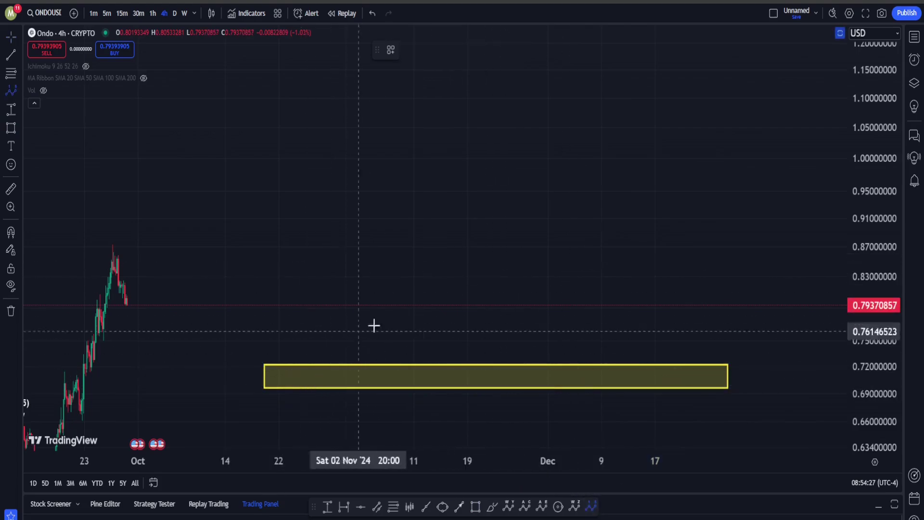
click(303, 374)
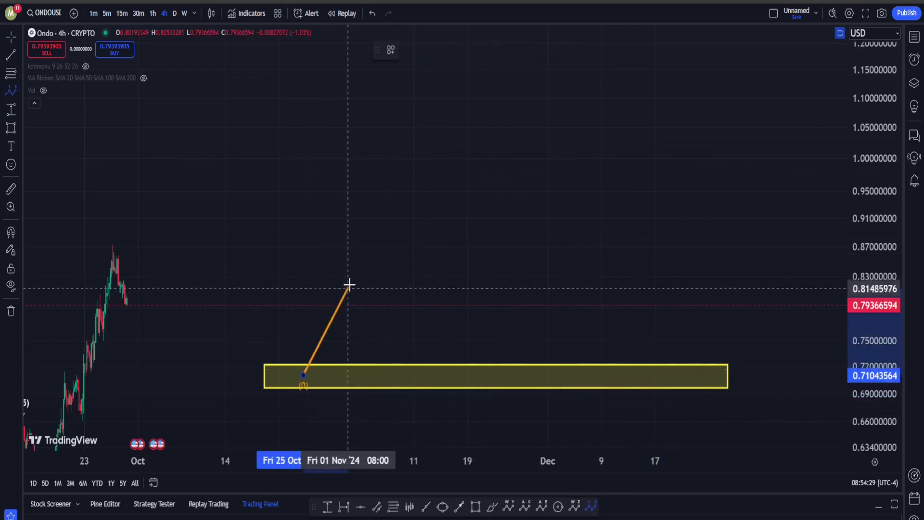
click(349, 285)
click(407, 335)
click(473, 193)
click(554, 245)
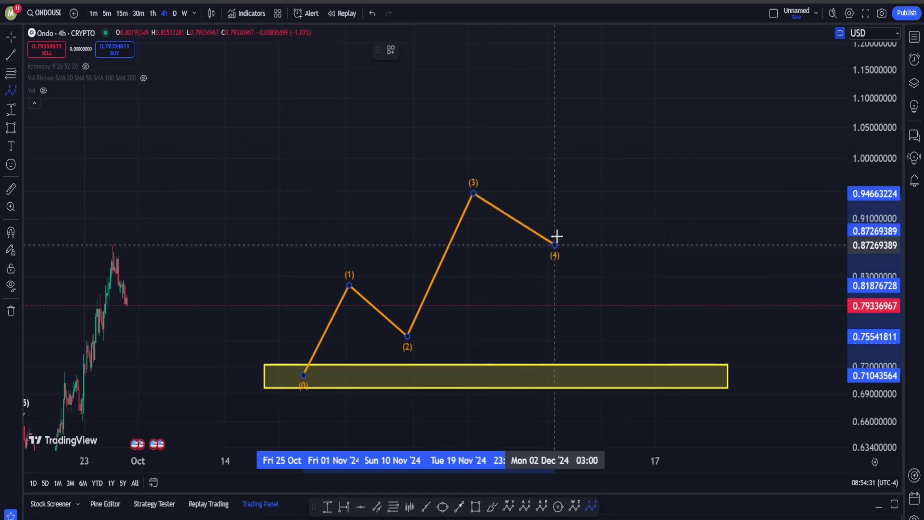
click(587, 140)
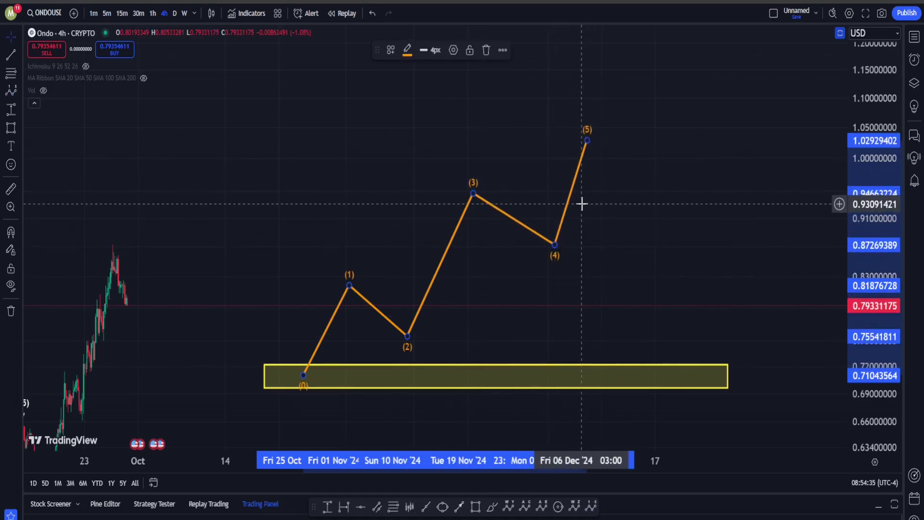
Undo the sketched impulse and yellow rectangle, and return to the Ondo price structure between June and September
key(ctrl+z)
key(ctrl+z)
right_click(369, 222)
drag(190, 250, 706, 55)
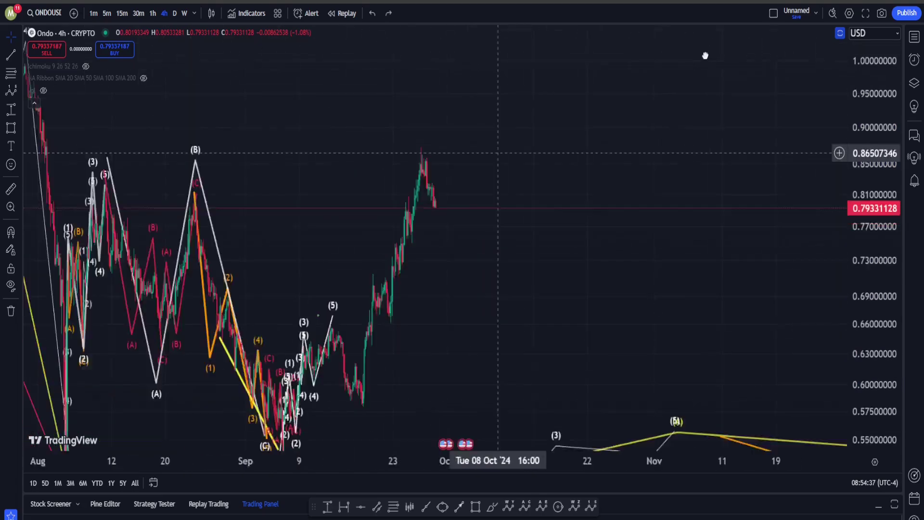
drag(573, 161, 773, 146)
double_click(852, 145)
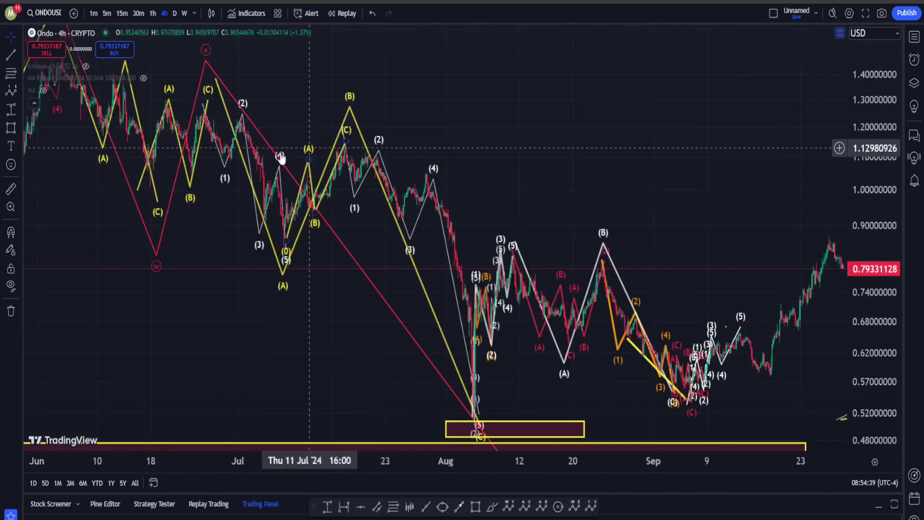
Switch the chart to the 1-hour timeframe and bring up the early August low at the yellow support box
click(152, 13)
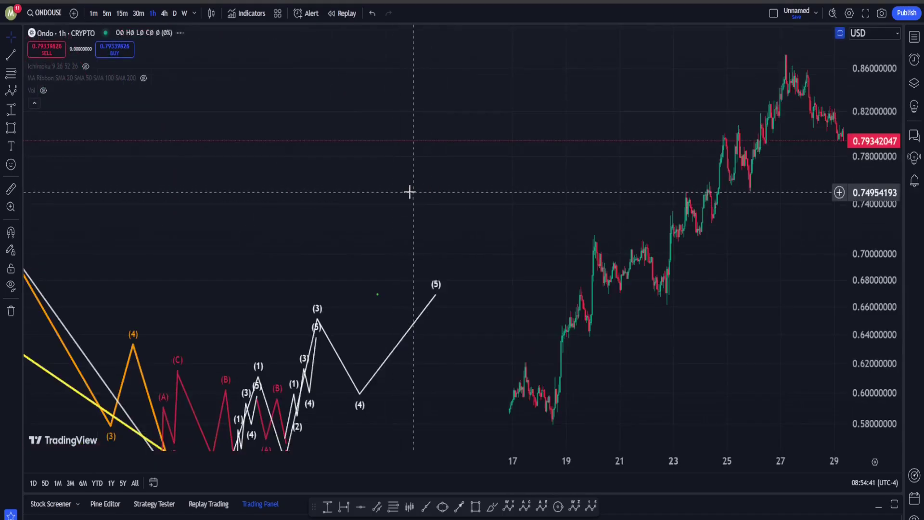
drag(300, 217, 761, 211)
scroll(476, 253, down, 5)
drag(396, 376, 791, 358)
scroll(492, 295, up, 10)
drag(335, 333, 658, 410)
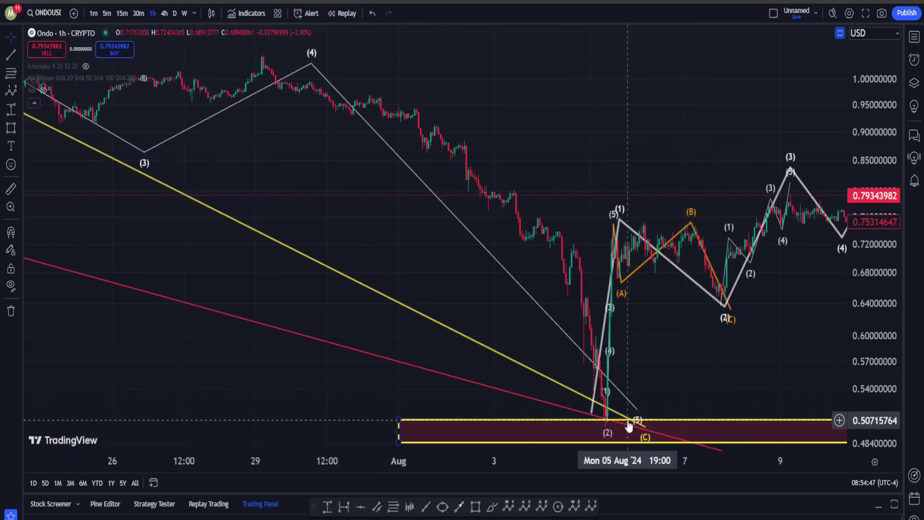
Examine the white five-wave rise from the August low, the A-B-C correction into early September, and the small five-wave rise that follows
drag(745, 359, 497, 358)
double_click(497, 355)
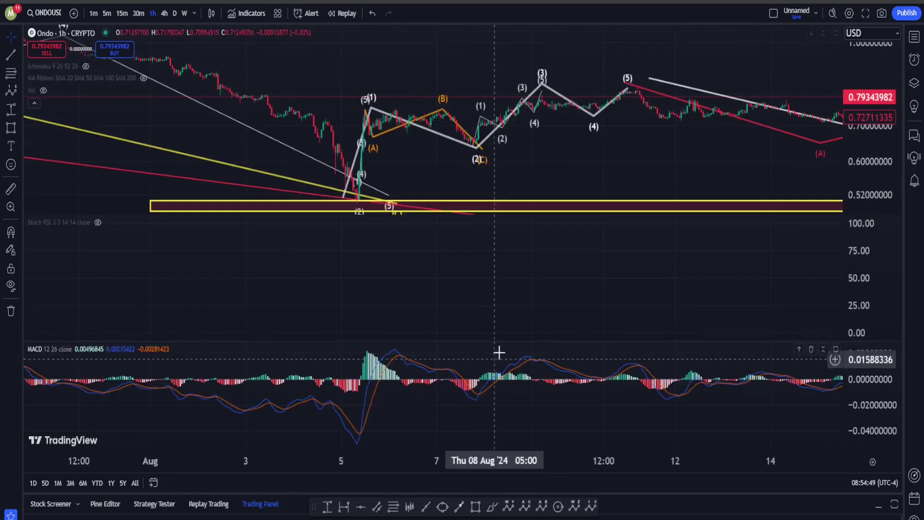
double_click(620, 154)
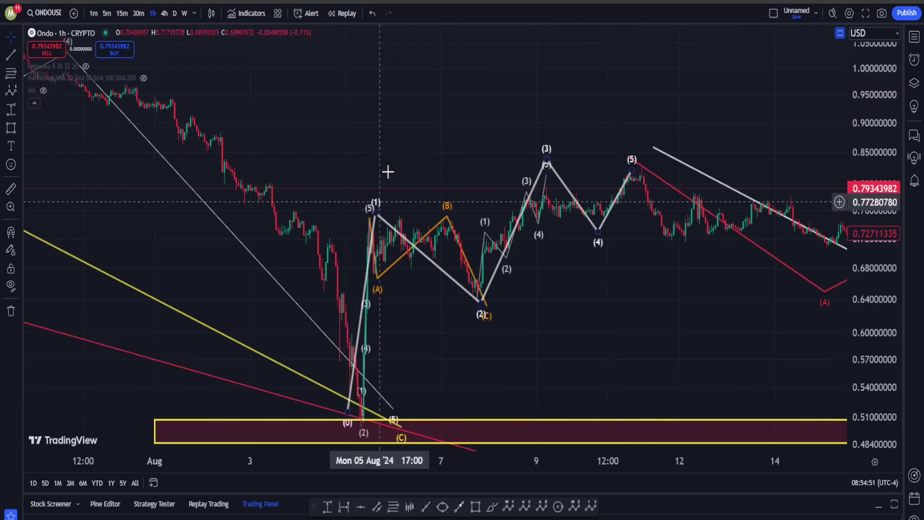
drag(715, 102, 293, 137)
scroll(514, 272, down, 3)
drag(707, 121, 414, 151)
scroll(568, 231, down, 5)
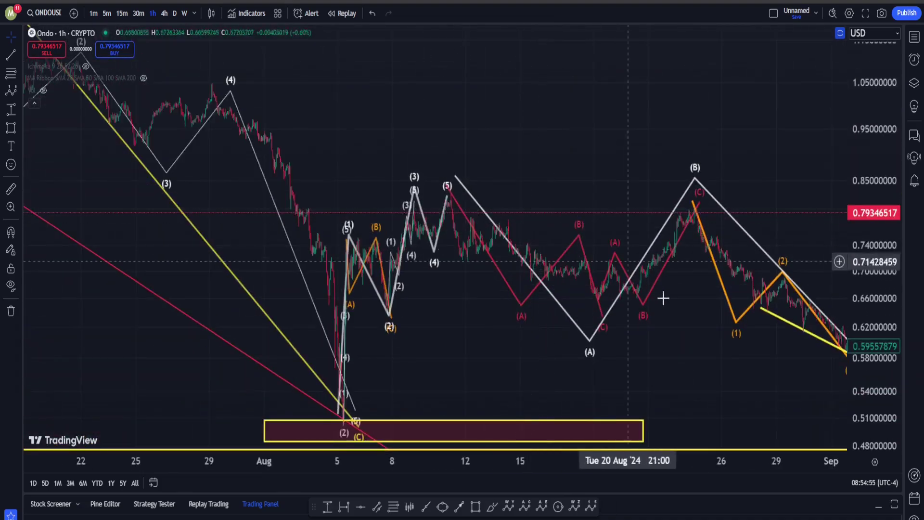
drag(656, 308, 435, 388)
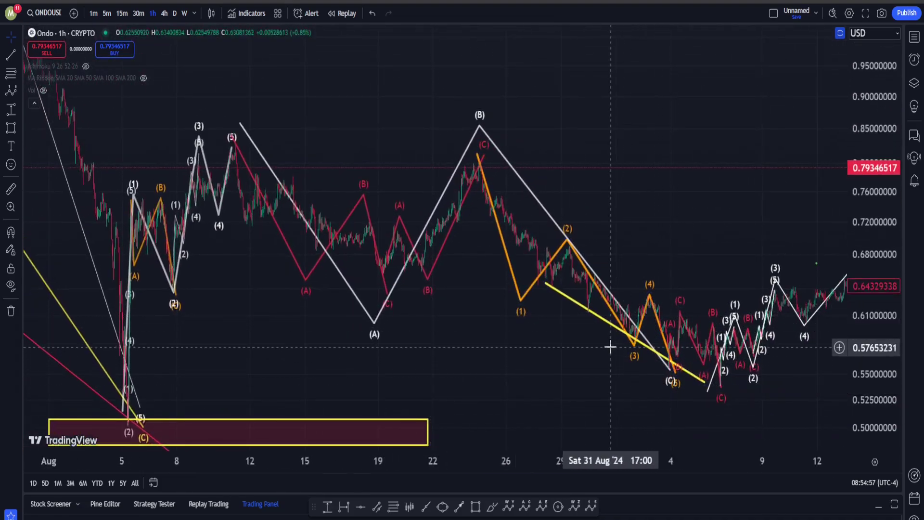
drag(631, 150, 557, 172)
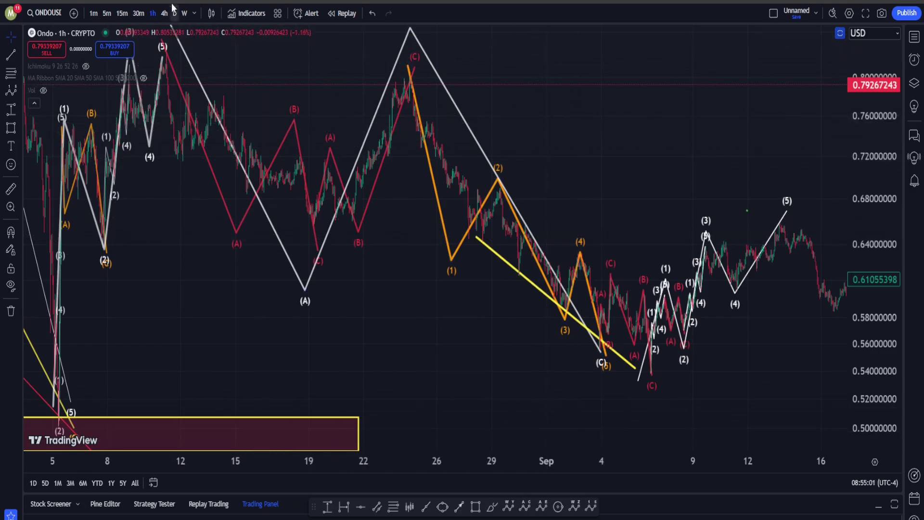
drag(671, 176, 641, 184)
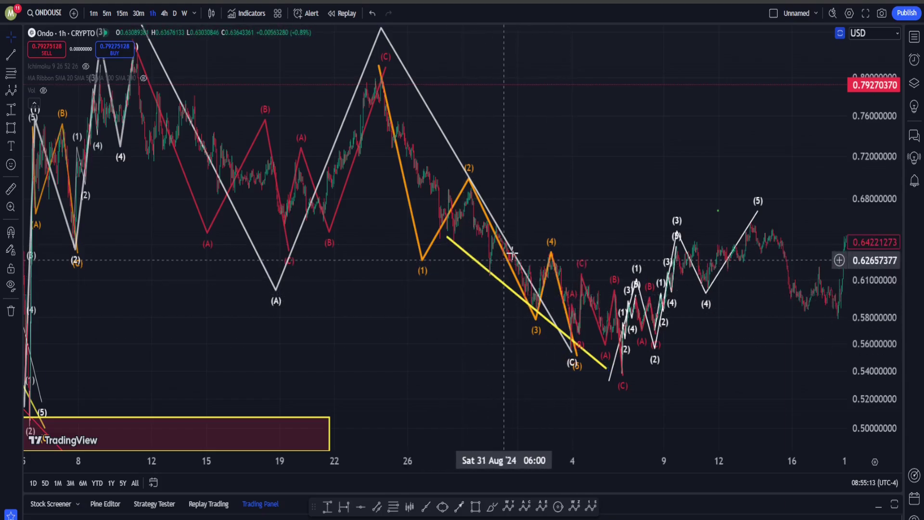
Brush a red curve along the rise from the early September low to late September, and undo it
scroll(511, 254, right, 5)
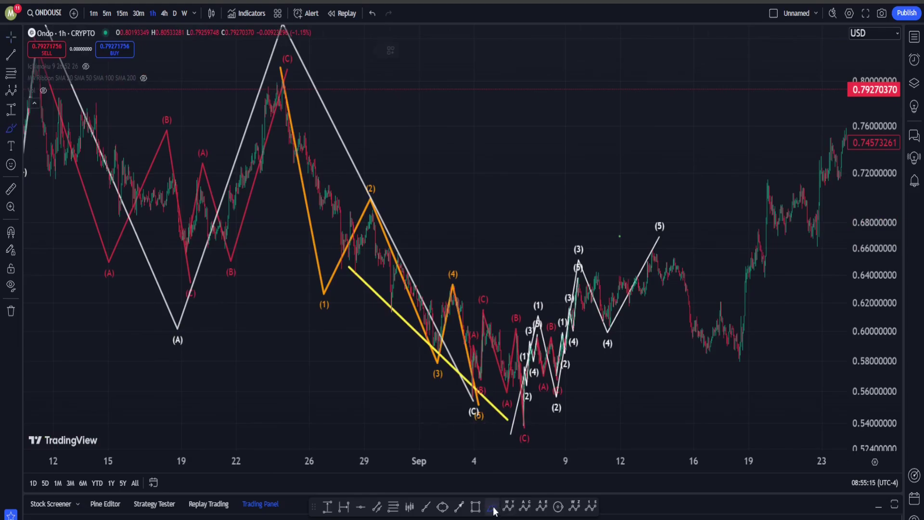
drag(520, 390, 777, 198)
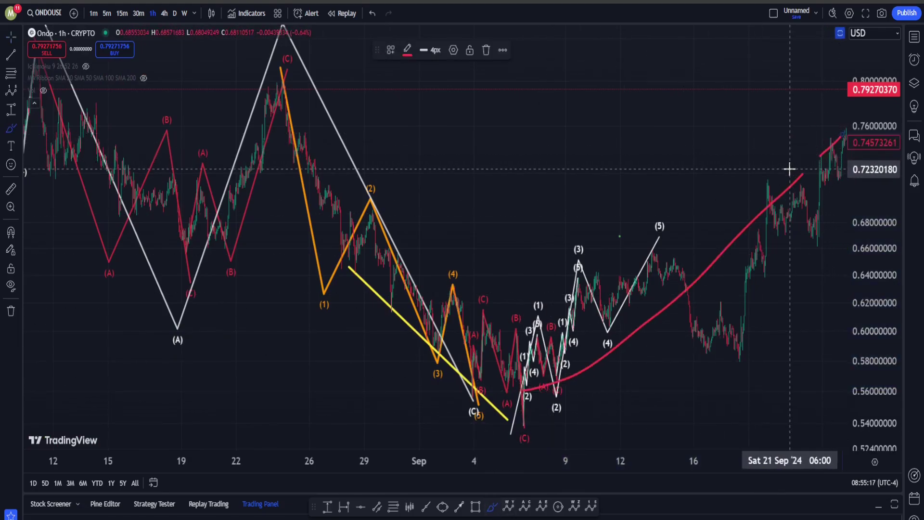
key(ctrl+z)
key(ctrl+z)
Review the first five-wave rise from the August low and its white A-B-C correction
scroll(754, 190, left, 3)
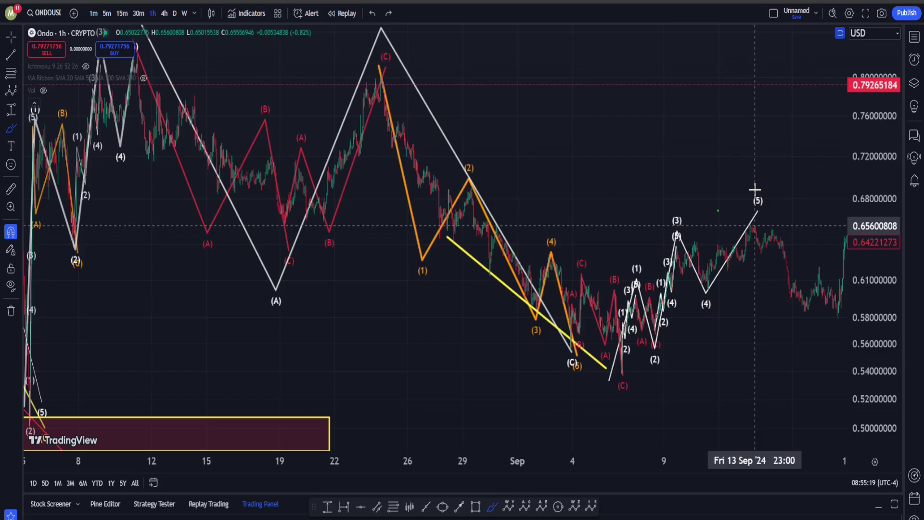
scroll(749, 190, left, 10)
scroll(729, 165, up, 5)
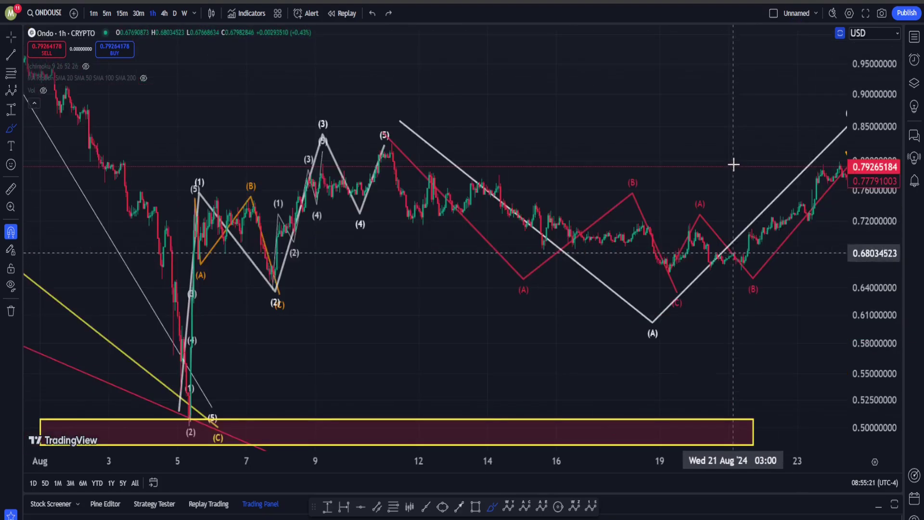
key(Escape)
drag(664, 101, 97, 164)
scroll(616, 325, down, 7)
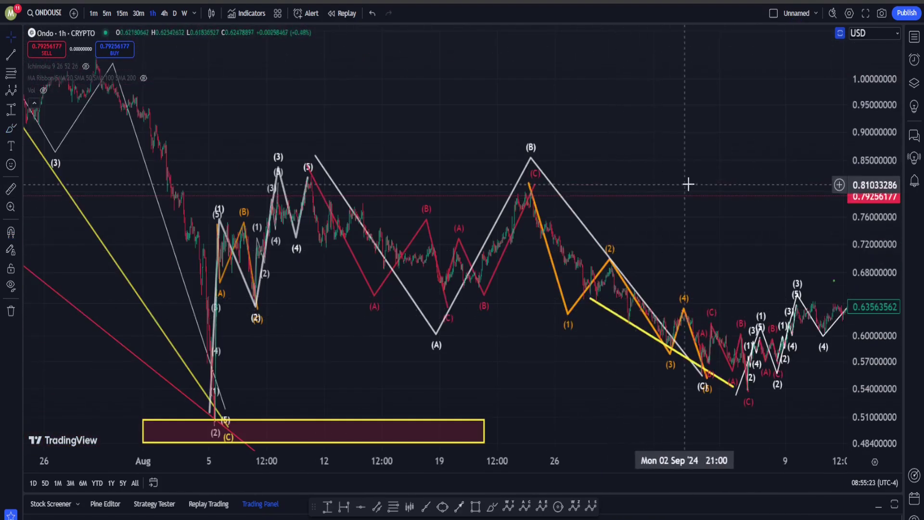
Circle the sideways consolidation around 20 to 23 September with the red brush, and undo the circle
mouse_move(685, 185)
mouse_down()
mouse_move(360, 203)
mouse_move(316, 256)
mouse_up()
click(492, 506)
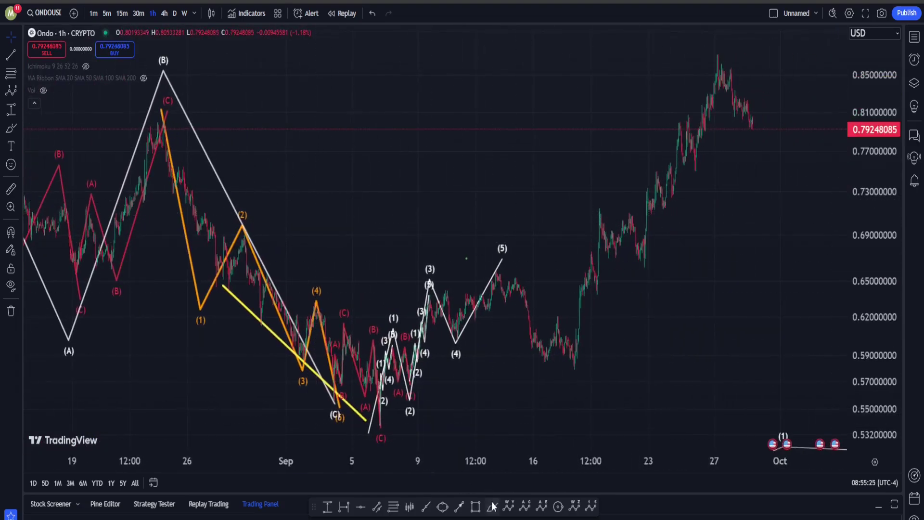
mouse_move(674, 209)
mouse_down()
mouse_move(665, 260)
mouse_move(609, 262)
mouse_up()
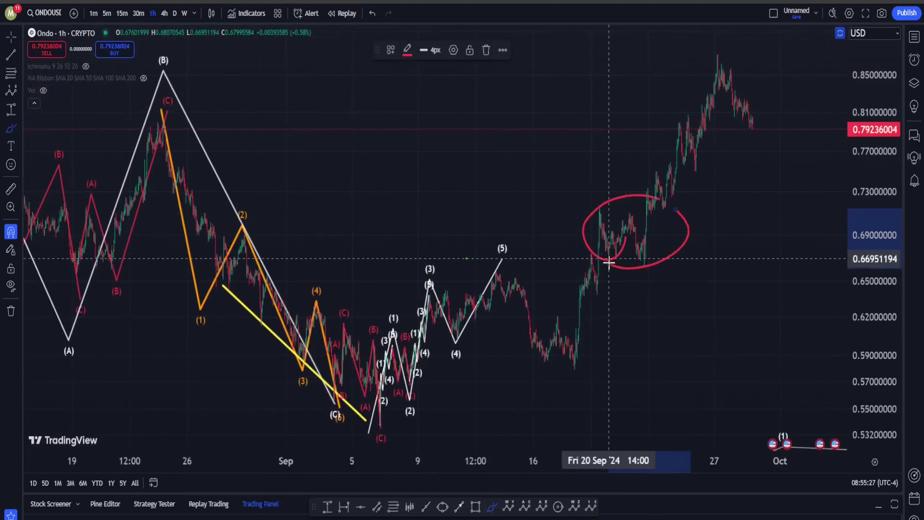
key(ctrl+z)
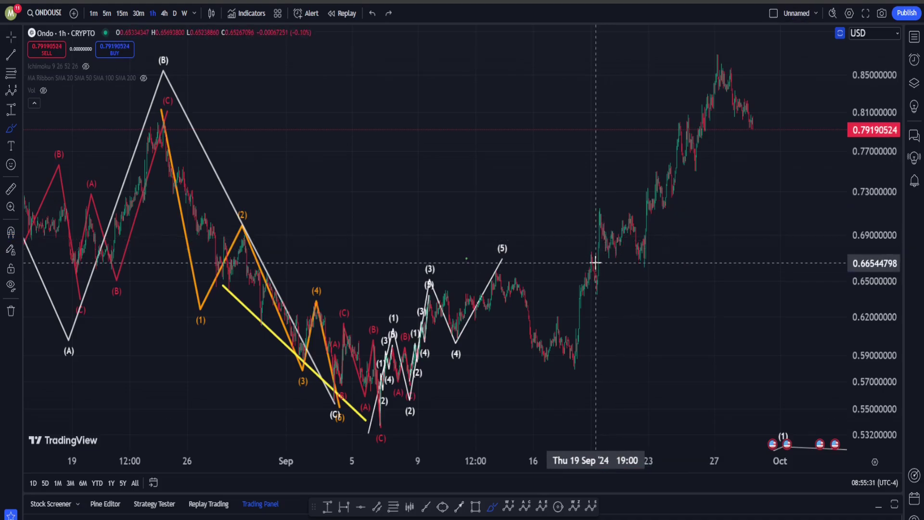
Circle the small pullback around 19 September, just below the consolidation, with the red brush, and undo the circle
drag(612, 237, 676, 140)
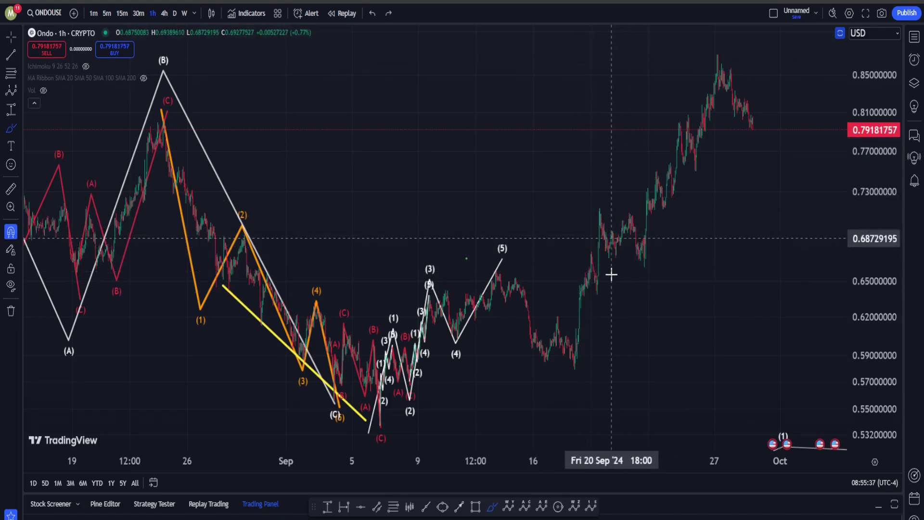
drag(600, 265, 575, 305)
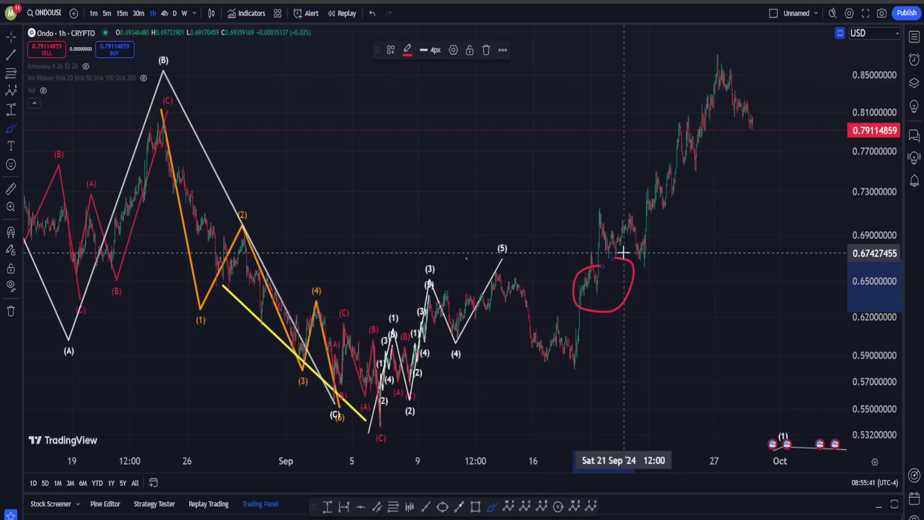
key(ctrl+z)
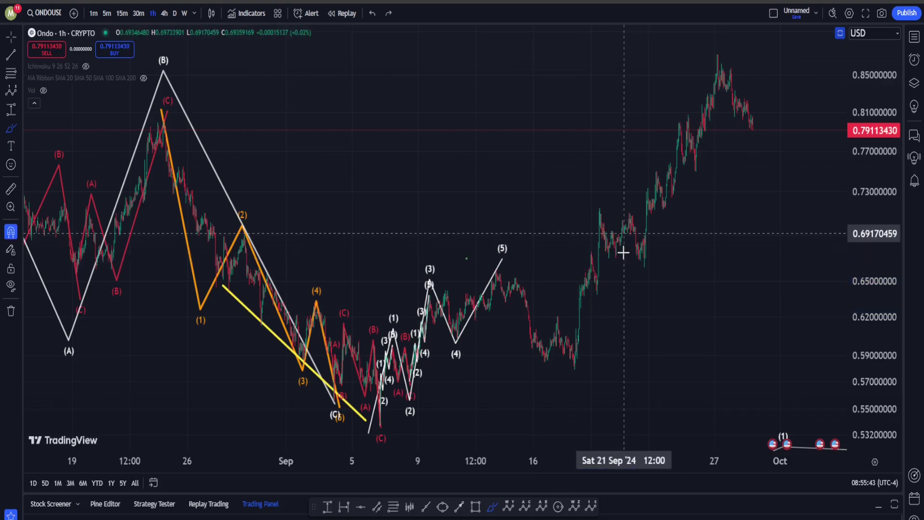
Examine the September advance up close, from the small five-wave rise through the mid-September low to the latest candles
scroll(651, 217, down, 3)
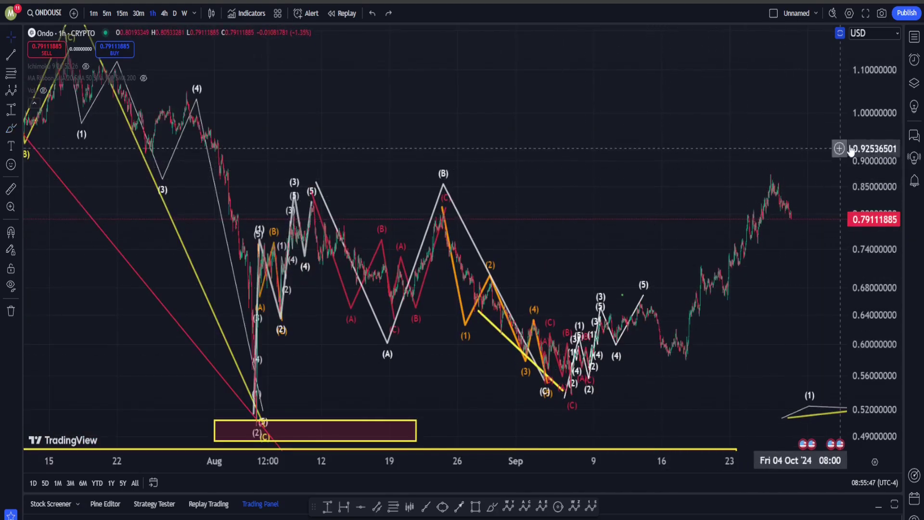
scroll(448, 197, up, 5)
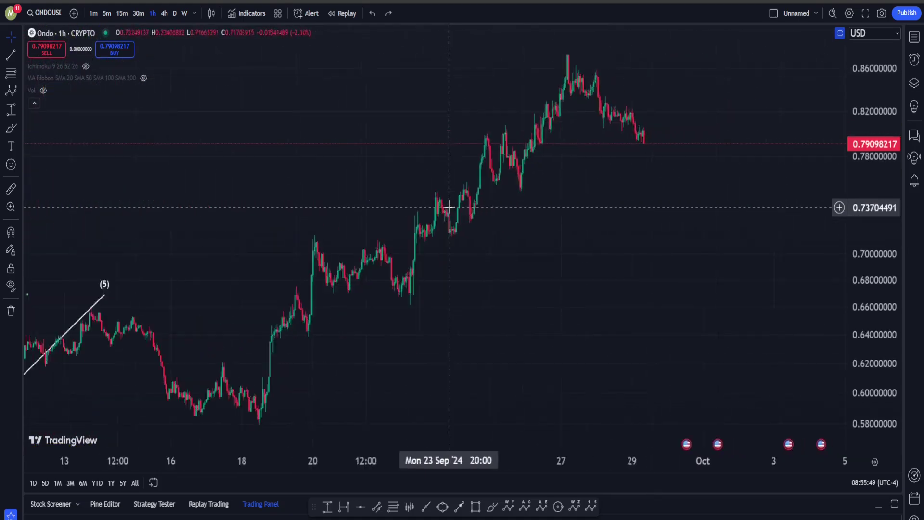
scroll(404, 226, up, 2)
drag(307, 251, 636, 330)
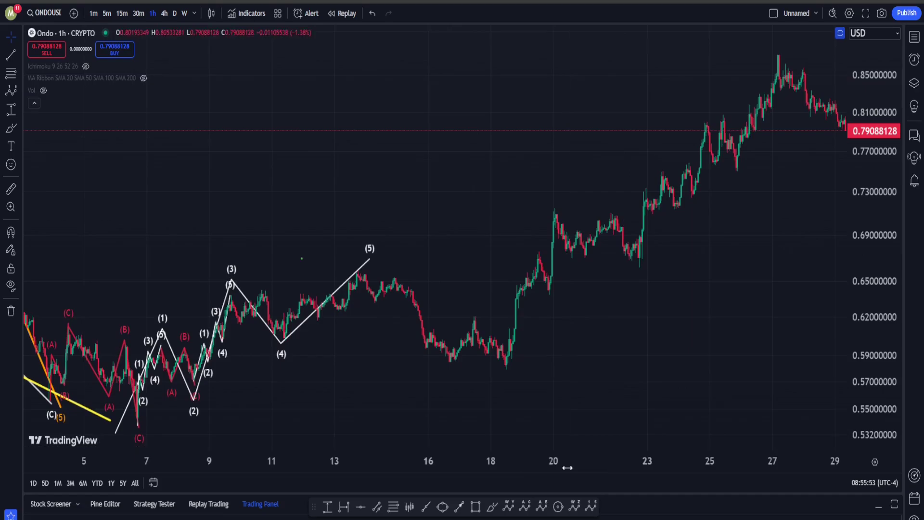
Draw an orange five-wave Elliott impulse over the September advance, from about 0.578 on 18 September to about 0.879 on 27 September
click(591, 507)
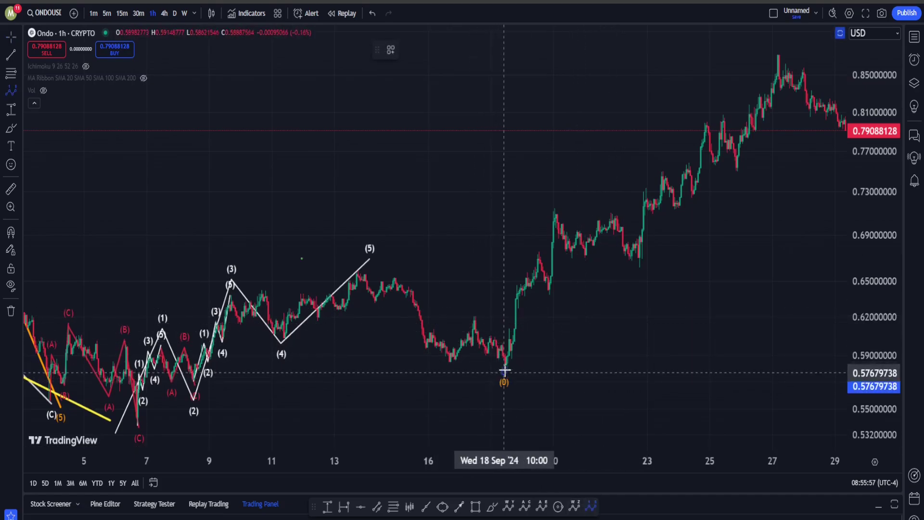
click(551, 197)
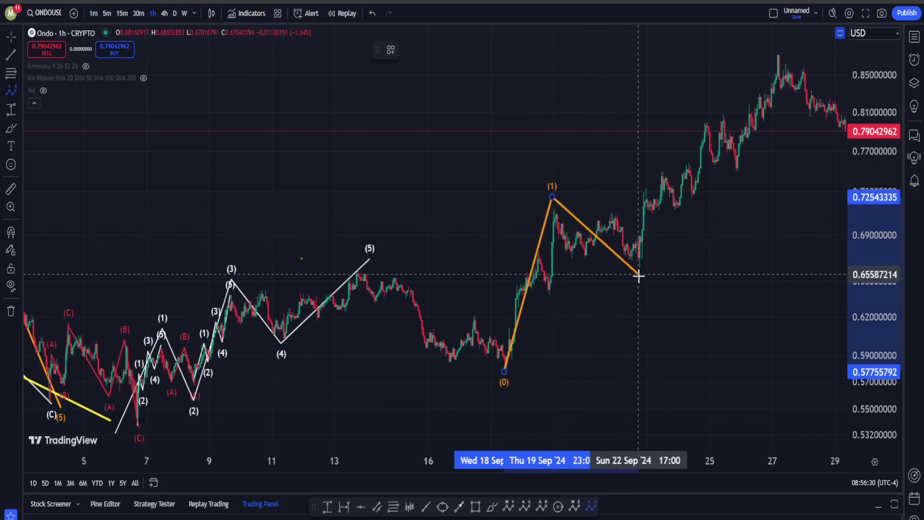
click(652, 252)
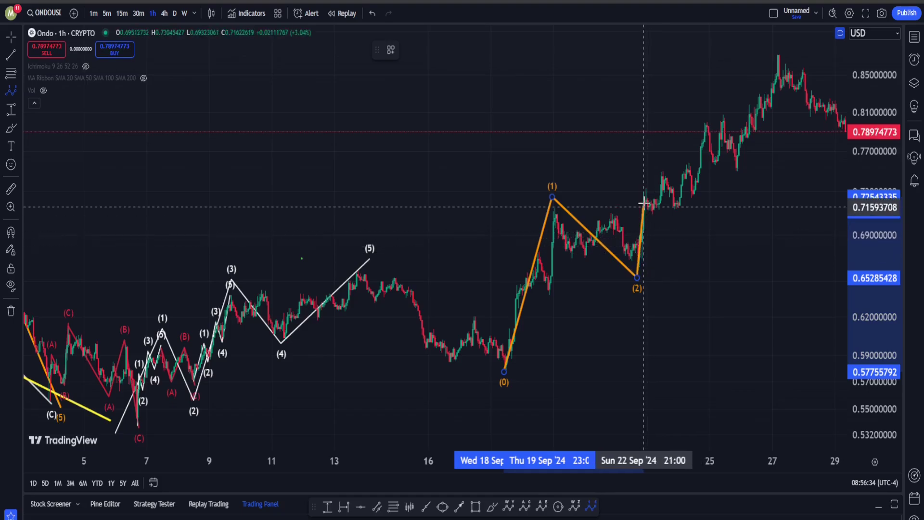
click(718, 103)
click(743, 179)
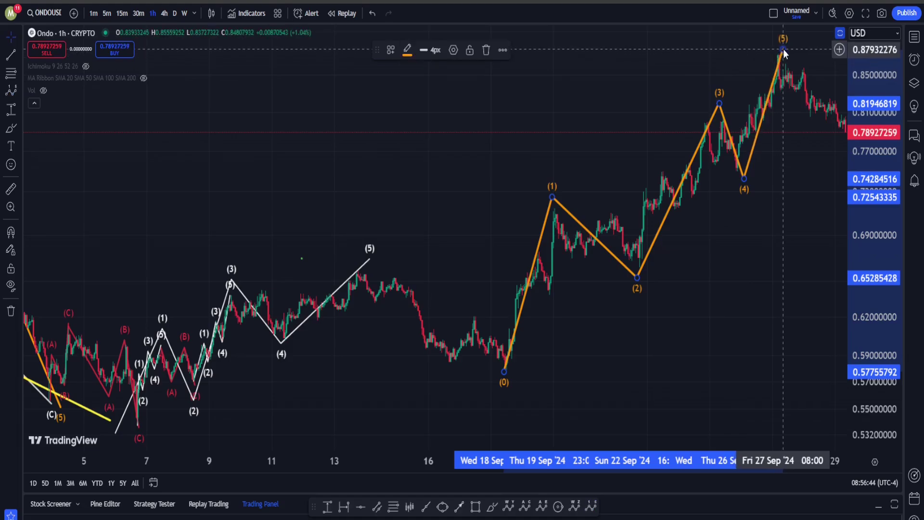
Draw a larger five-wave impulse from about 0.508 on 5 September to about 1.108 on 8 October, and colour it white
drag(631, 136, 507, 163)
scroll(522, 187, down, 5)
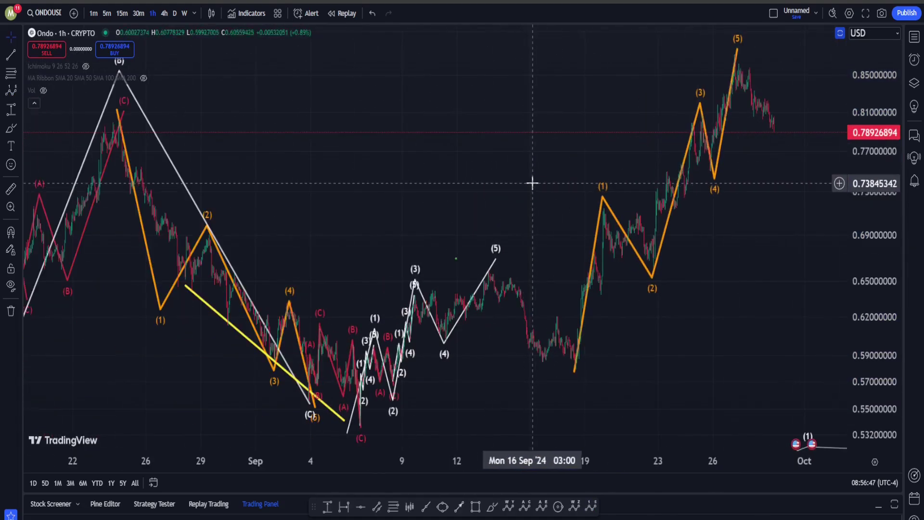
scroll(534, 185, down, 2)
drag(623, 175, 482, 185)
scroll(461, 187, down, 5)
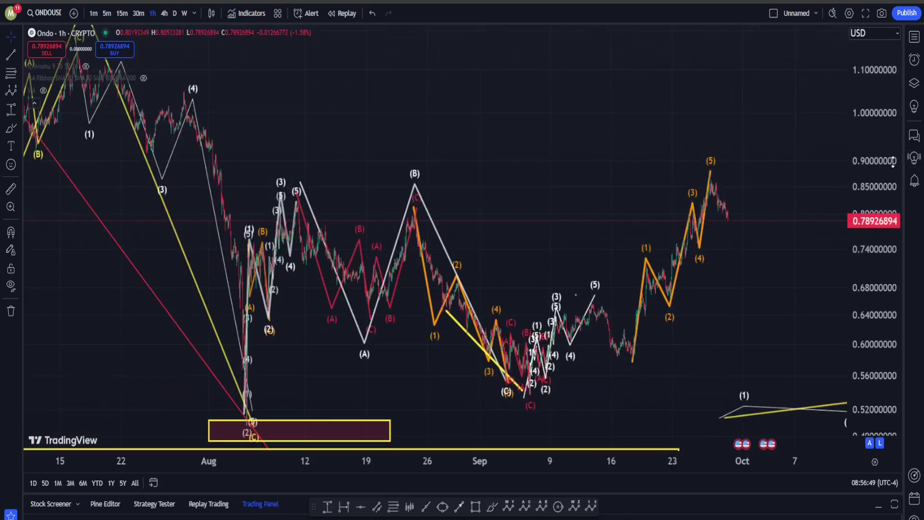
drag(876, 174, 865, 212)
drag(788, 284, 491, 330)
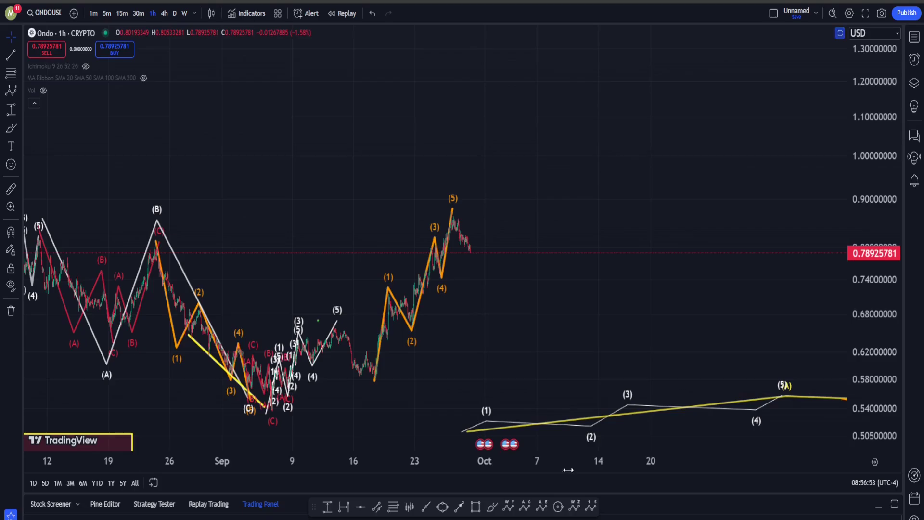
click(259, 433)
click(331, 278)
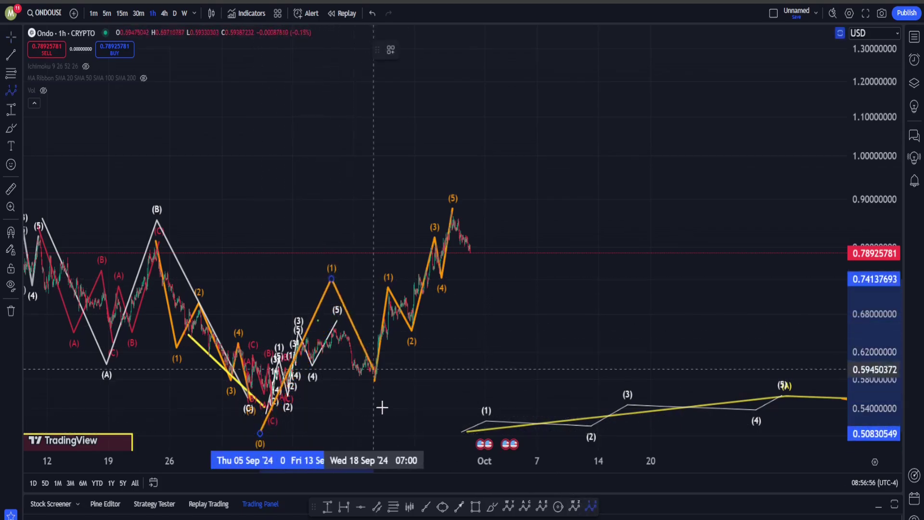
click(370, 388)
click(457, 168)
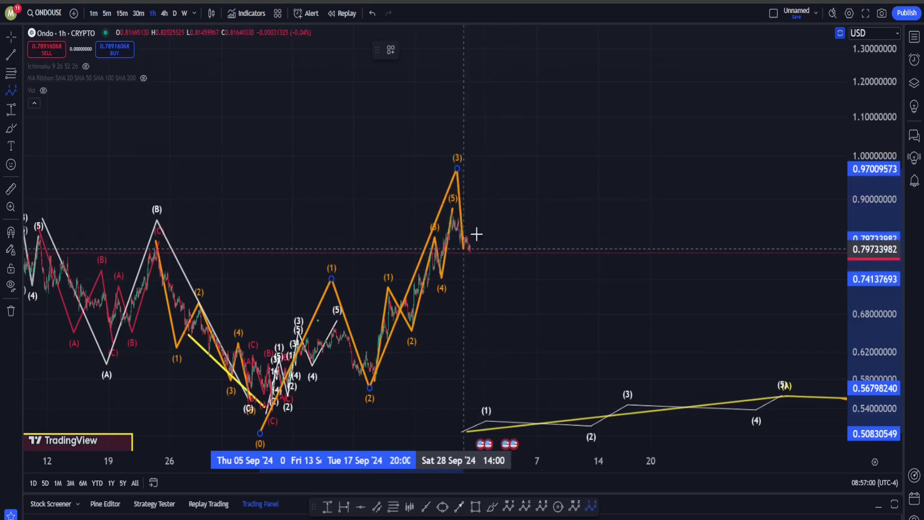
click(490, 266)
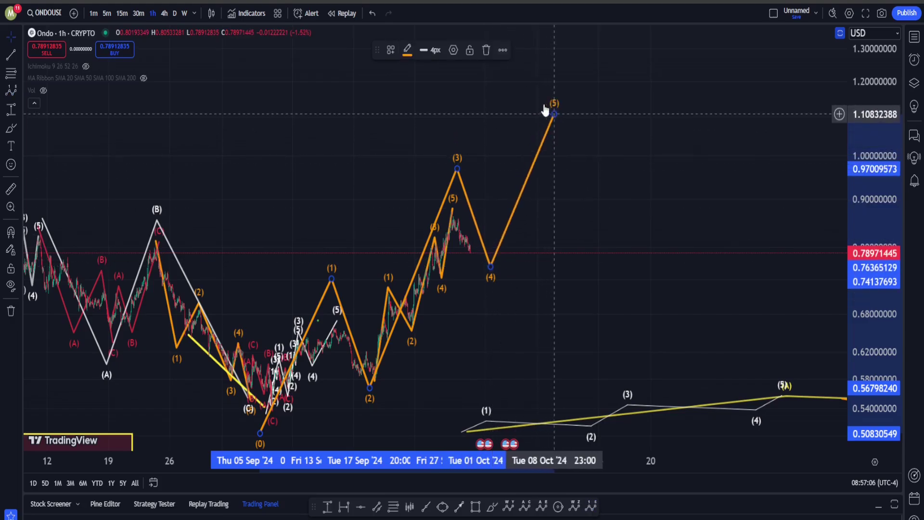
click(408, 52)
click(408, 72)
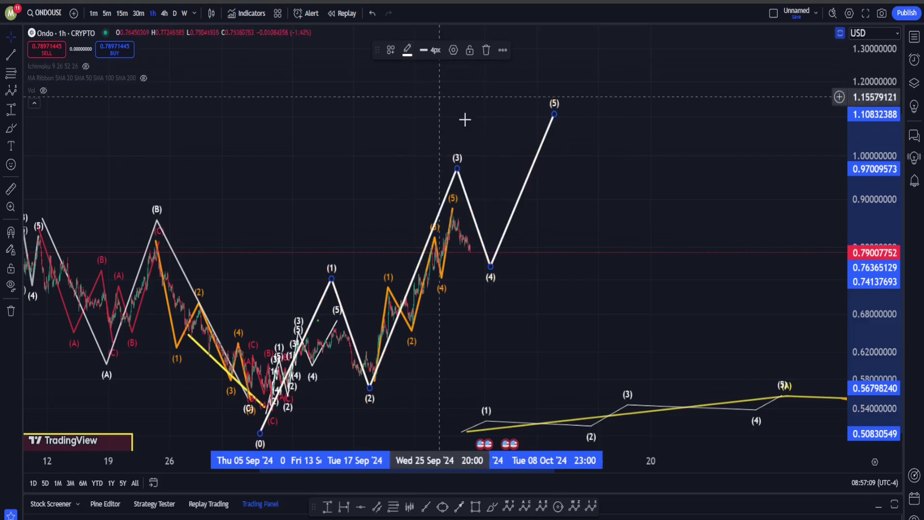
Switch the chart to the 30-minute timeframe and examine the decline from the 27 September high up close
drag(475, 130, 616, 165)
double_click(857, 157)
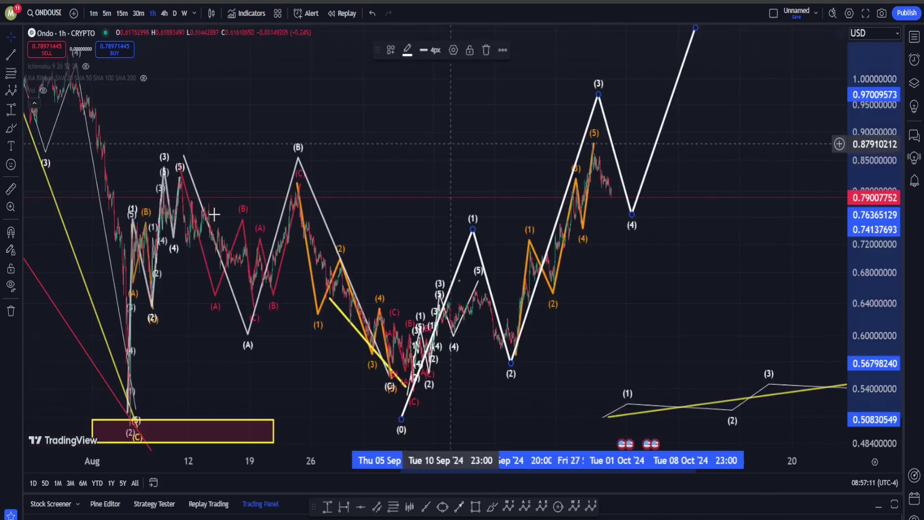
scroll(213, 210, up, 10)
click(332, 155)
drag(332, 155, 551, 179)
scroll(552, 178, down, 5)
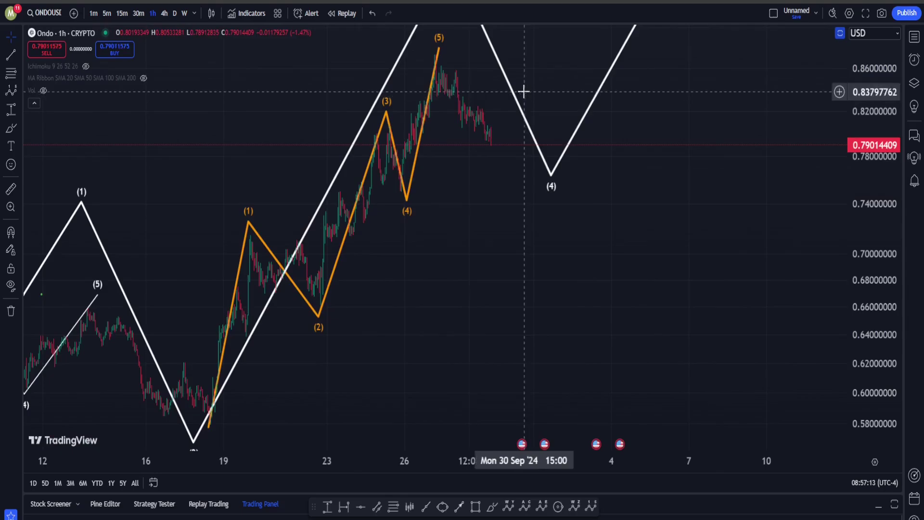
click(137, 14)
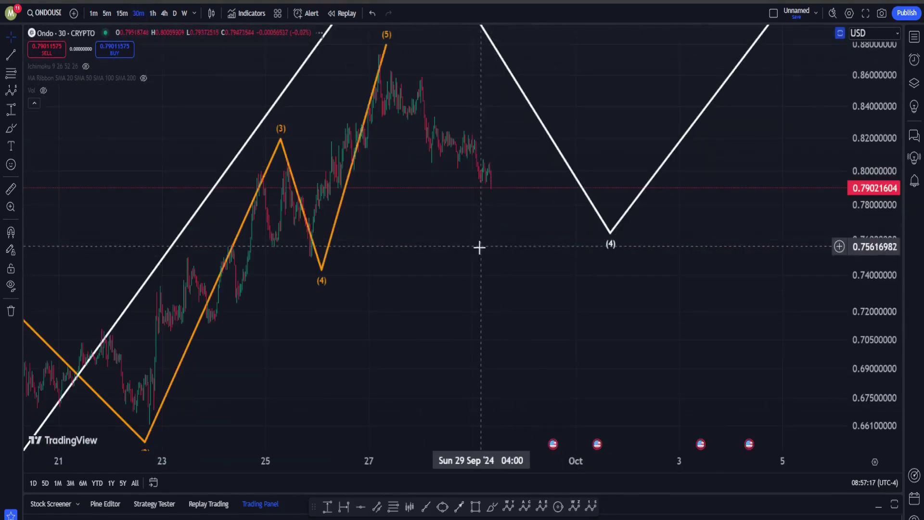
drag(437, 102, 673, 213)
scroll(673, 212, up, 8)
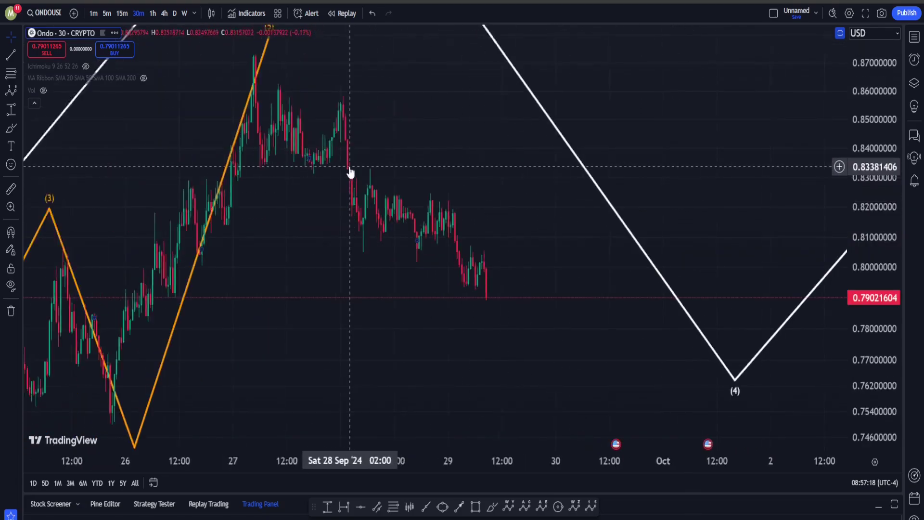
Trace the decline from the 27 September high to the latest candle with the brush, and undo the stroke
drag(285, 181, 443, 227)
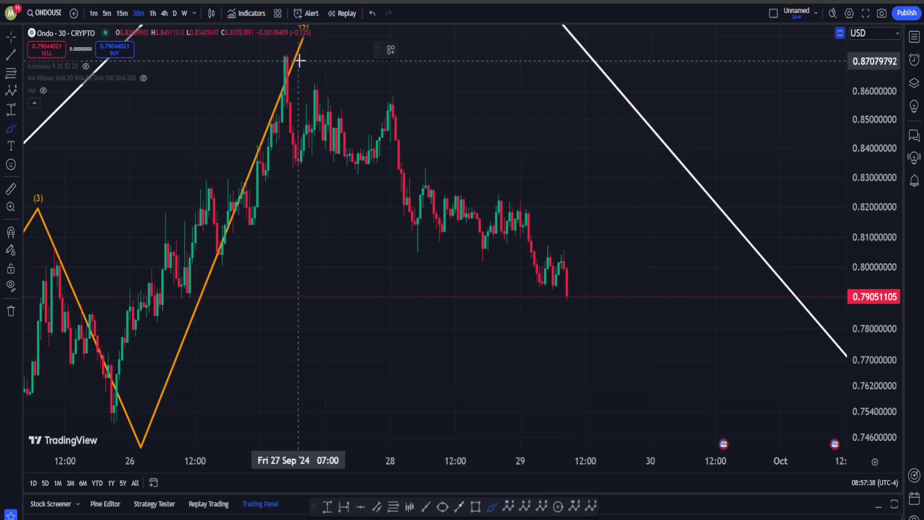
mouse_move(285, 57)
mouse_down()
mouse_move(324, 163)
mouse_move(468, 236)
mouse_move(504, 206)
mouse_move(564, 284)
mouse_up()
key(ctrl+z)
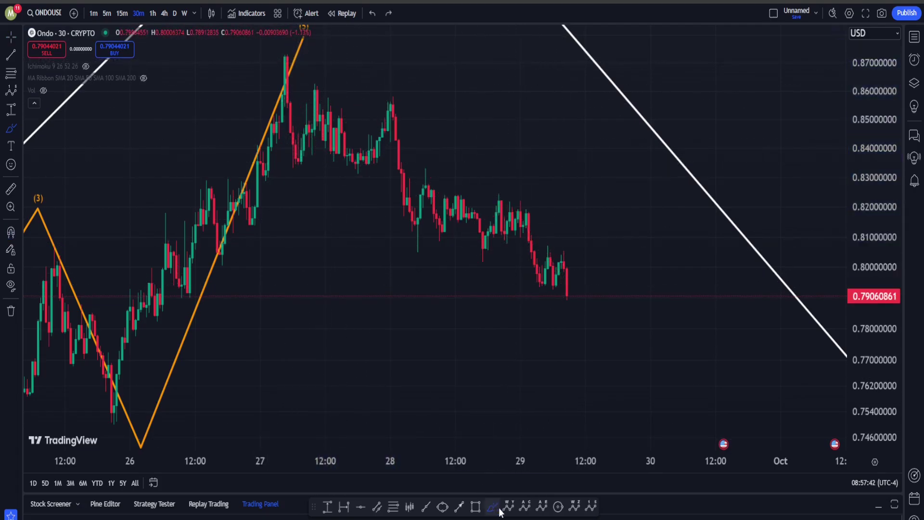
Draw a white A-B-C correction from the 27 September high, with A about 0.792, B about 0.870 and C about 0.807
click(525, 507)
click(295, 64)
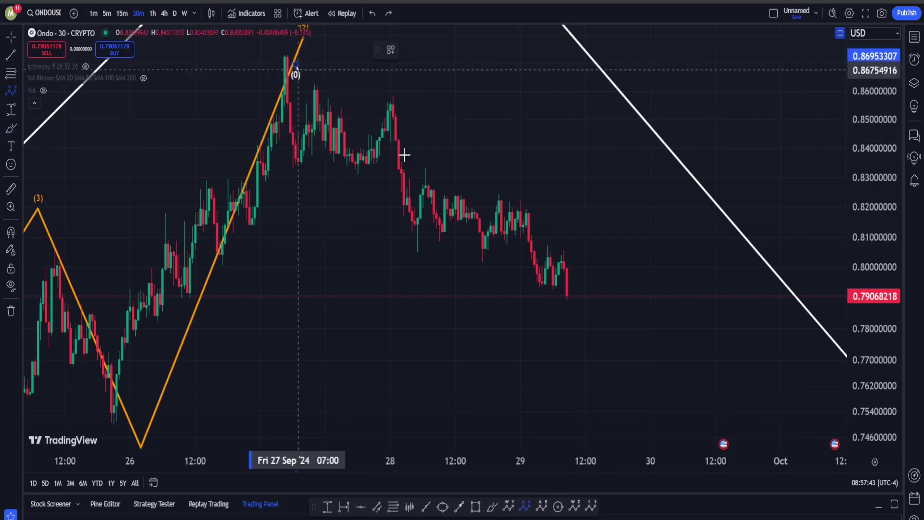
click(531, 292)
click(602, 65)
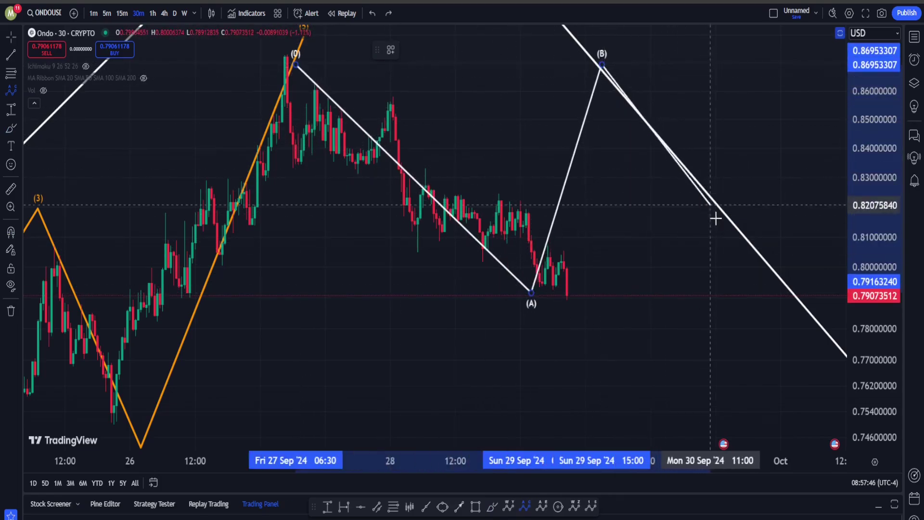
click(720, 244)
Examine the A-B-C correction against the projected waves (4) and (5) and the earlier August and September counts
scroll(759, 171, down, 5)
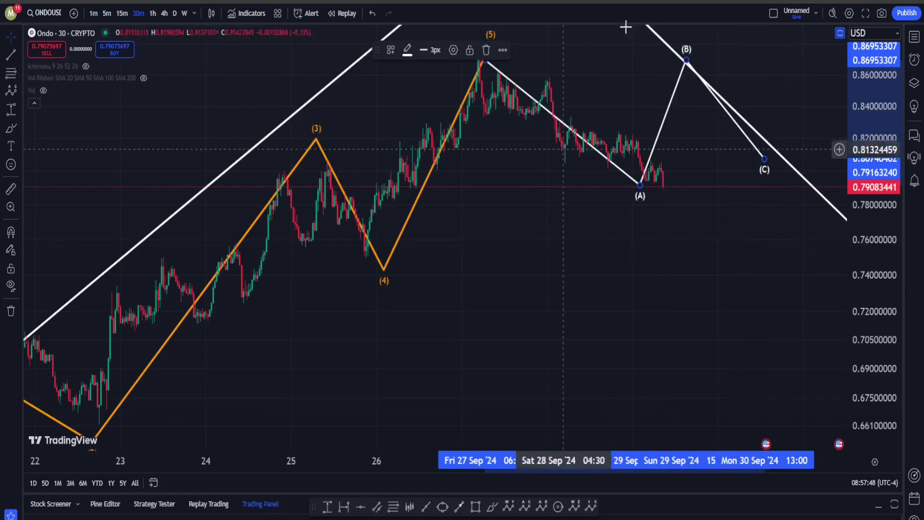
scroll(738, 151, down, 2)
scroll(732, 151, down, 3)
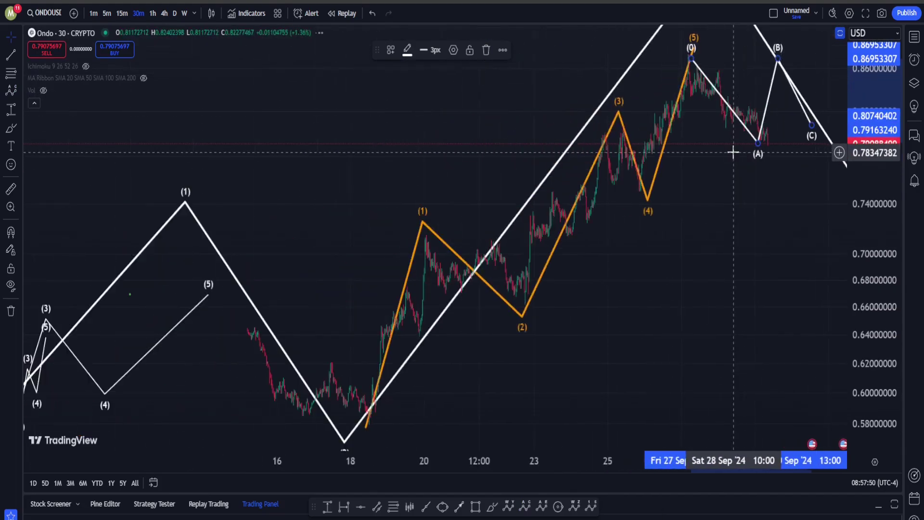
scroll(551, 270, down, 3)
drag(871, 116, 869, 202)
drag(774, 197, 643, 381)
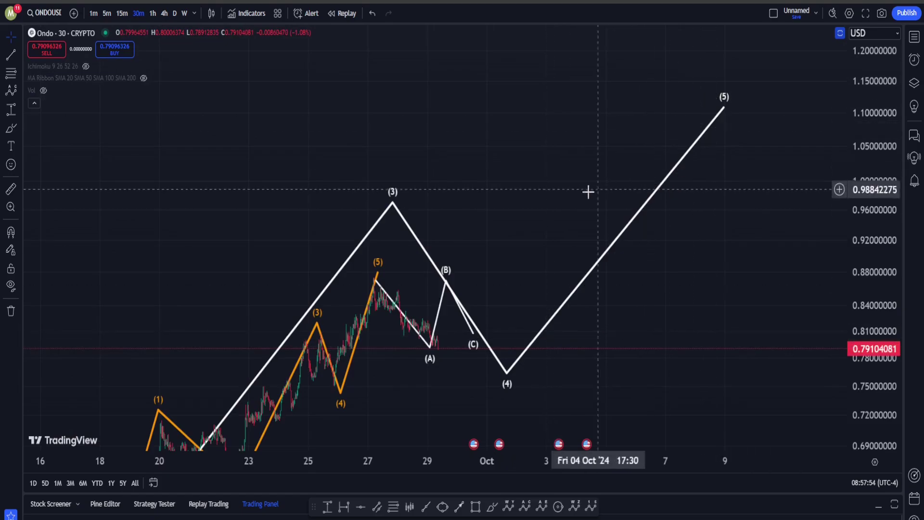
drag(530, 204, 790, 179)
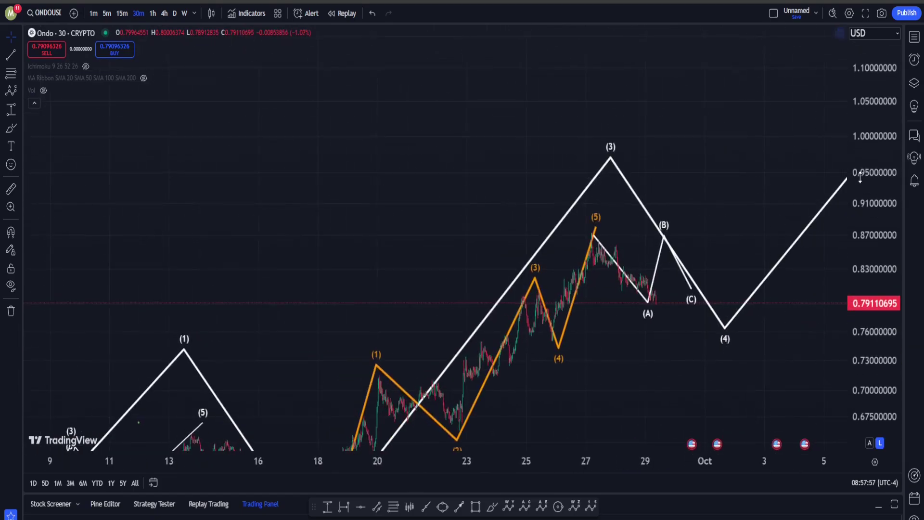
scroll(631, 186, down, 5)
scroll(629, 189, down, 1)
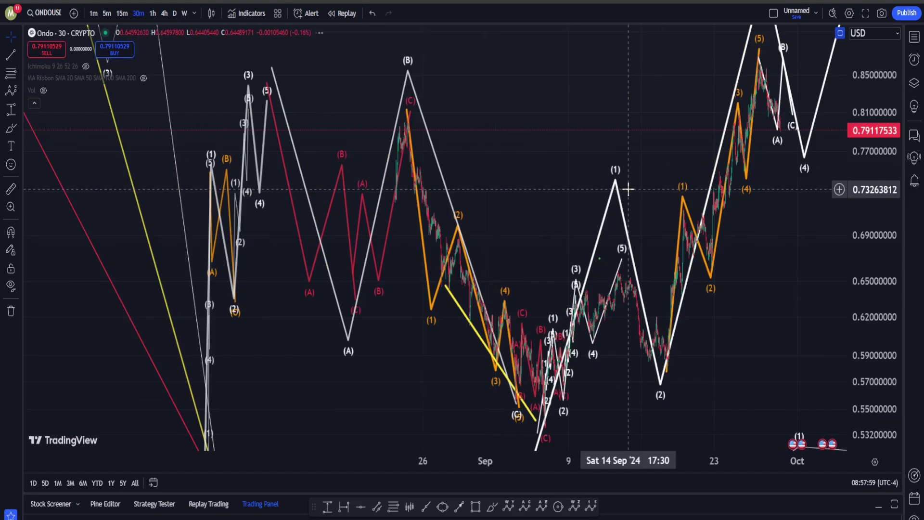
drag(485, 92, 617, 111)
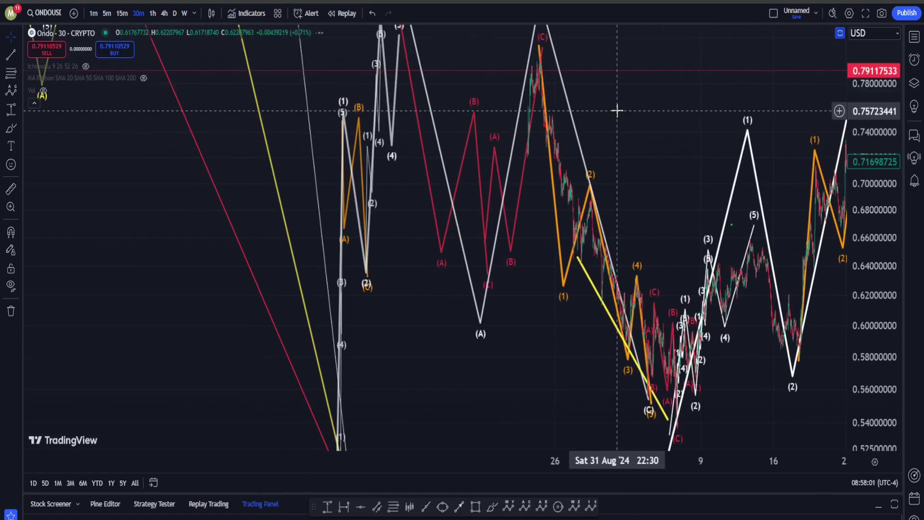
Return to the 1-hour timeframe and draw a larger white impulse with (1) about 1.029, (2) about 0.504, (3) about 1.562 and (4) about 1.119
click(153, 13)
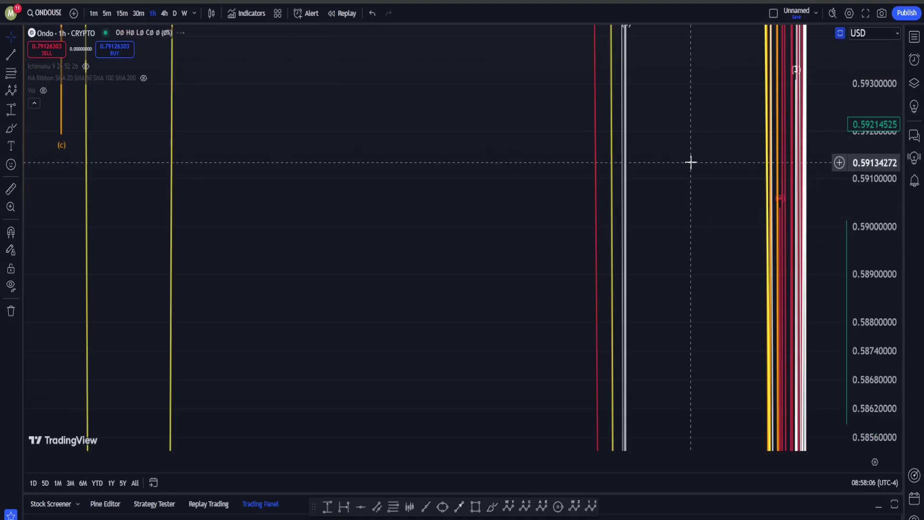
drag(690, 162, 487, 163)
scroll(487, 162, up, 3)
drag(696, 97, 532, 96)
drag(859, 230, 858, 286)
scroll(801, 284, up, 1)
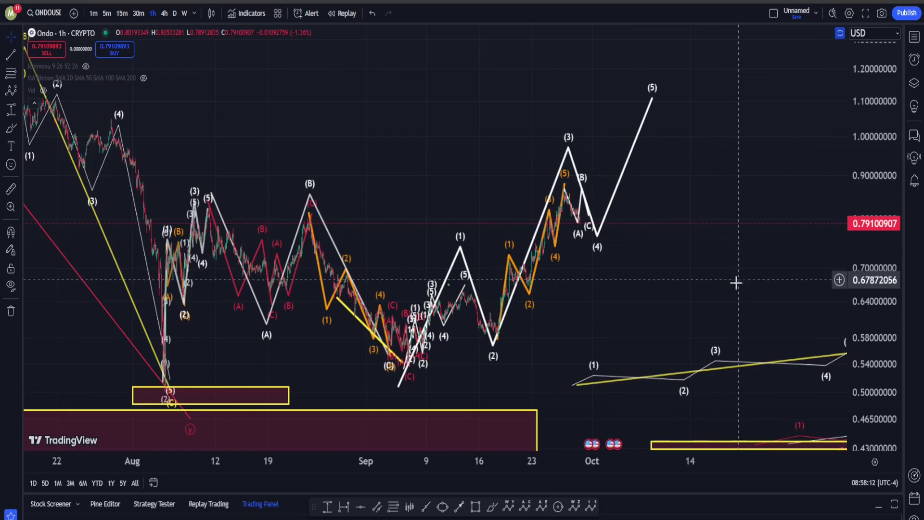
click(591, 506)
click(109, 383)
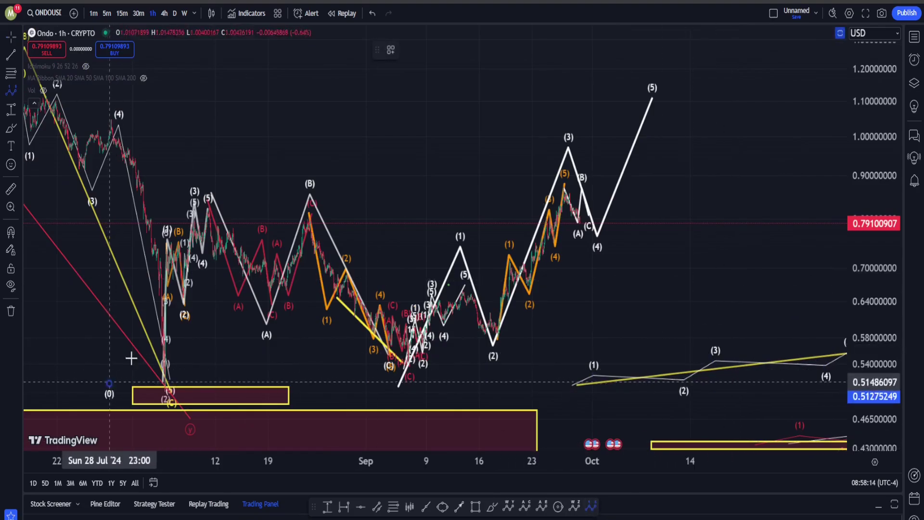
click(213, 127)
click(397, 388)
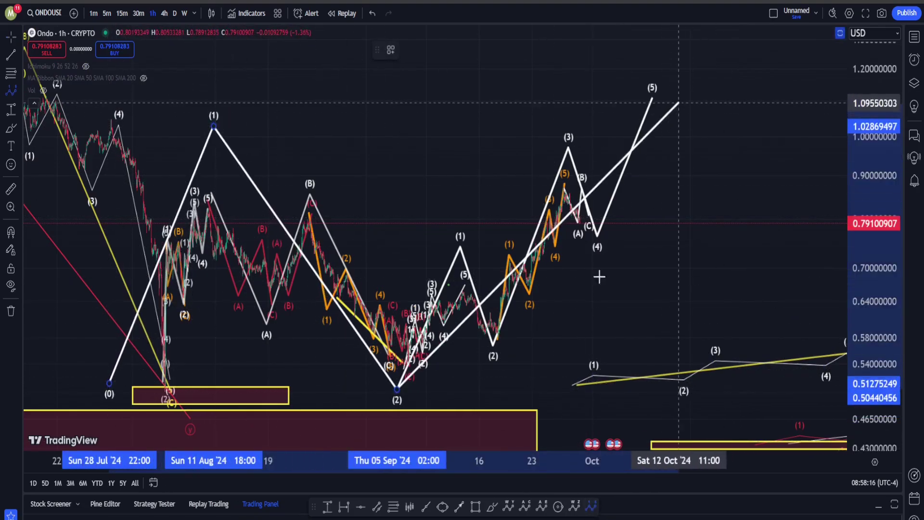
click(673, 63)
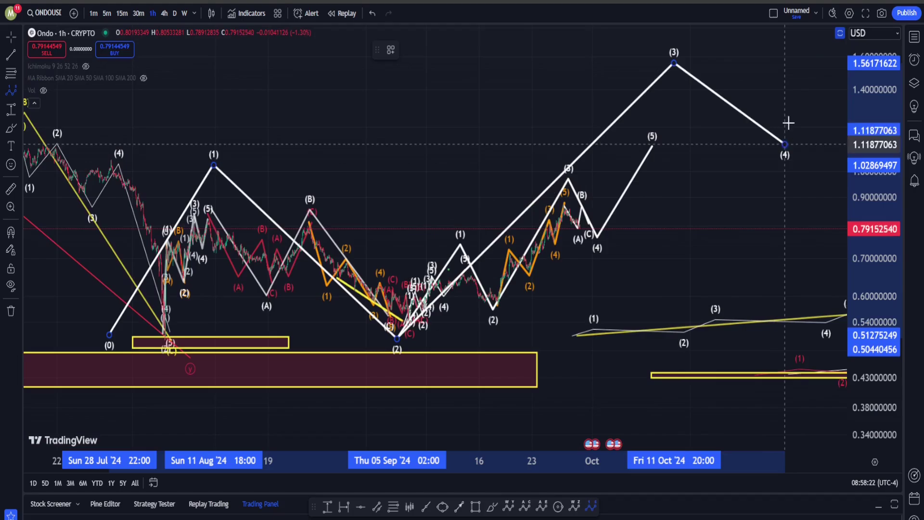
click(788, 123)
click(823, 48)
Circle the projected rise from wave (4) to wave (5) in early October with the red brush, and undo the circle
drag(648, 236, 558, 284)
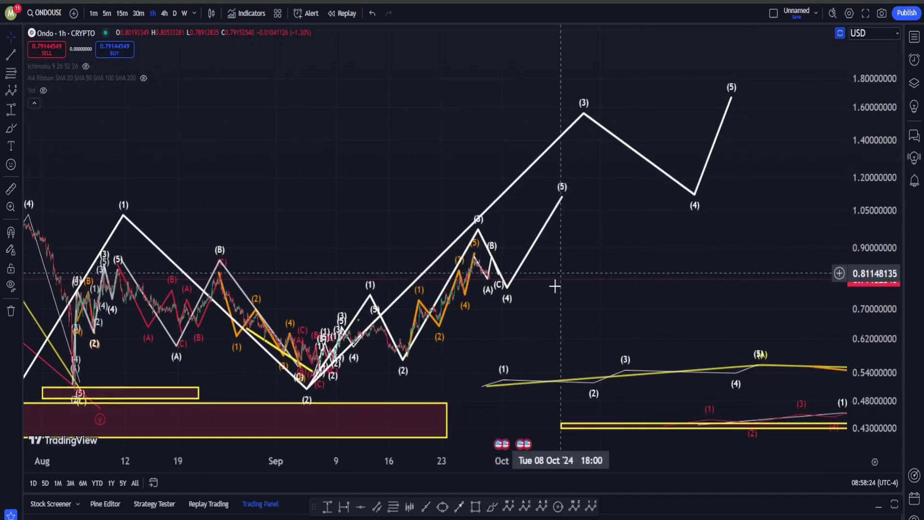
click(492, 505)
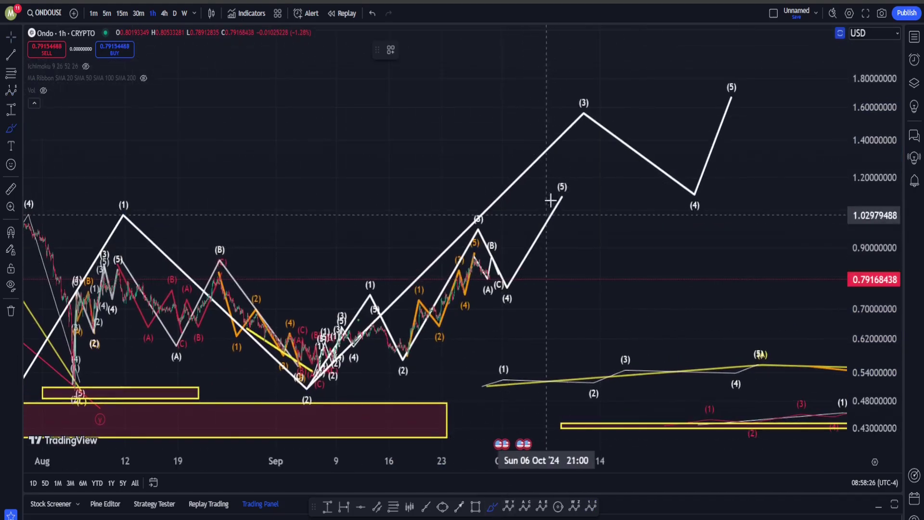
mouse_move(567, 162)
mouse_down()
mouse_move(575, 193)
mouse_move(472, 256)
mouse_up()
drag(463, 124, 550, 272)
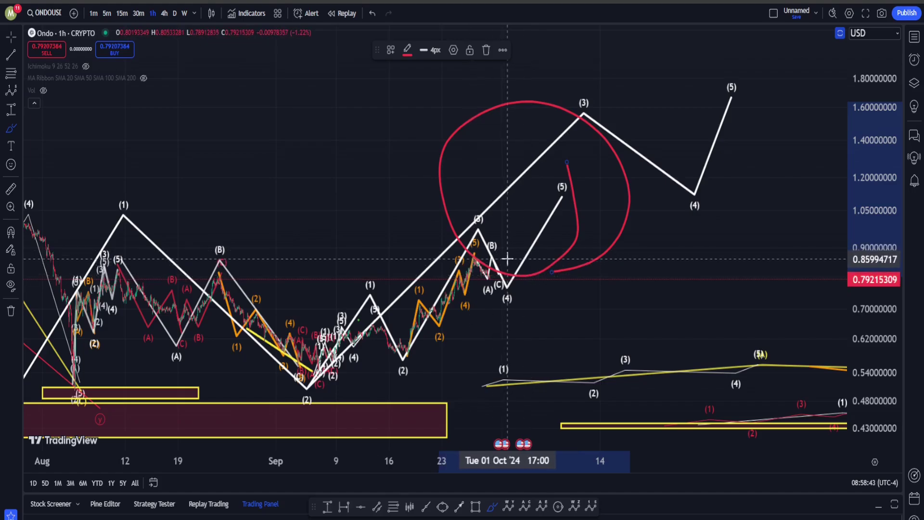
key(ctrl+z)
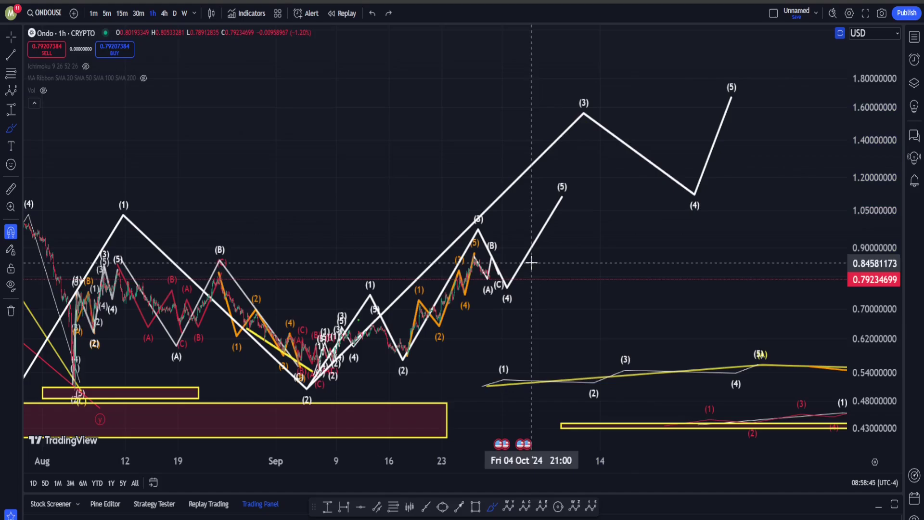
Delete the larger white impulse that has wave (3) near 1.56
double_click(878, 181)
scroll(390, 168, up, 7)
scroll(313, 152, up, 2)
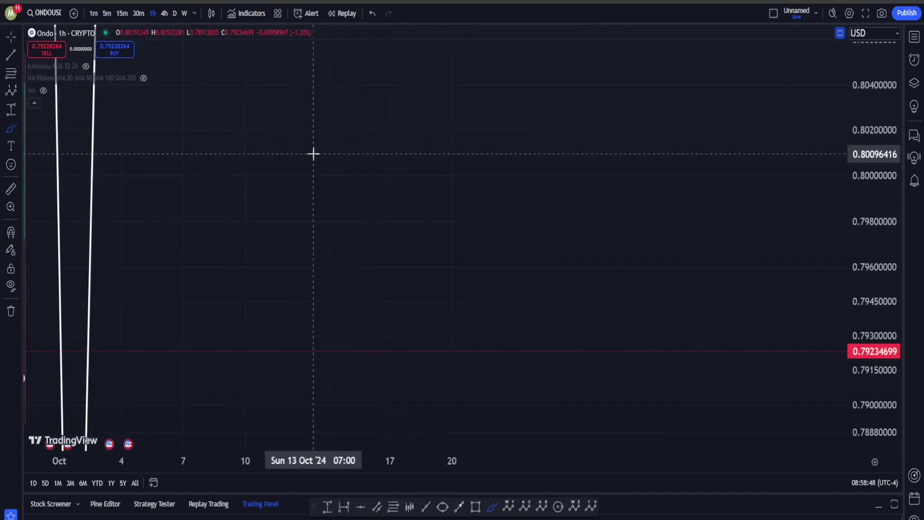
scroll(650, 229, down, 10)
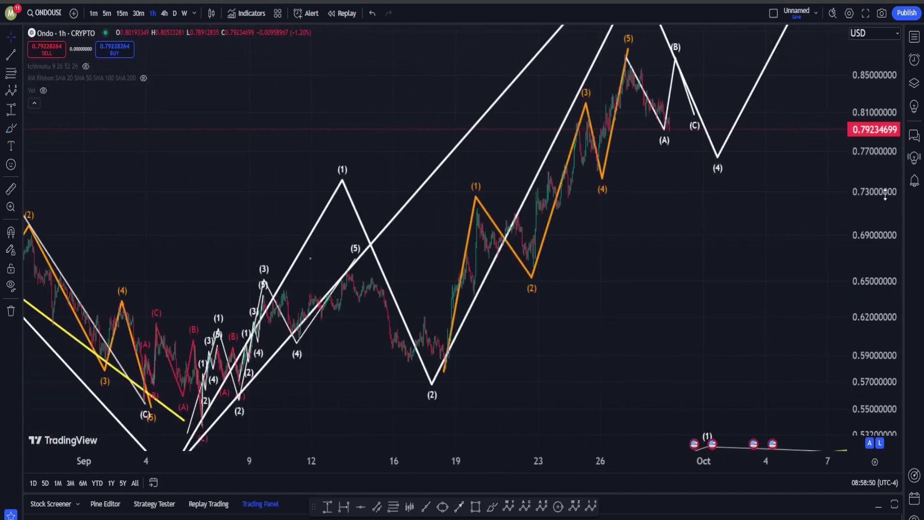
mouse_move(759, 286)
mouse_down()
mouse_move(625, 269)
mouse_move(599, 252)
mouse_move(562, 273)
mouse_move(694, 204)
mouse_up()
click(501, 208)
key(Delete)
double_click(879, 198)
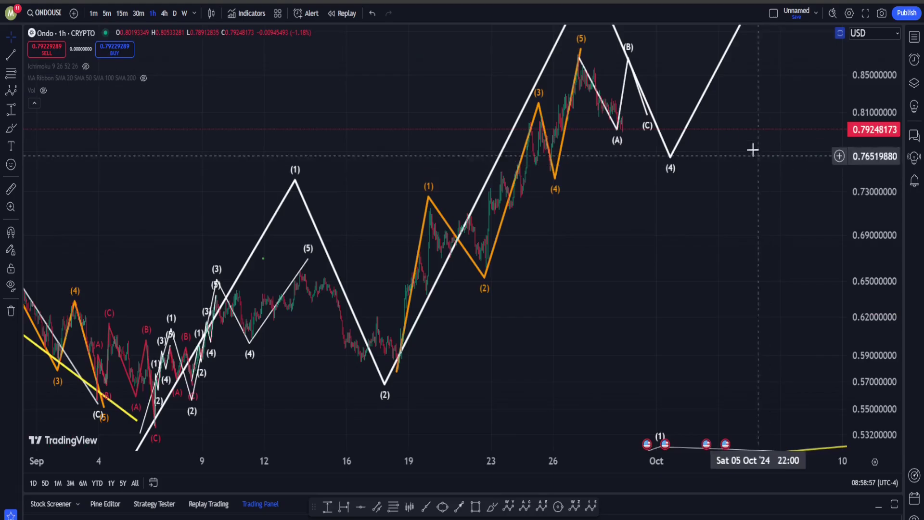
Draw a yellow rectangle from 15 September to 15 October 2024, spanning about 0.809 to 0.842
drag(861, 118, 592, 365)
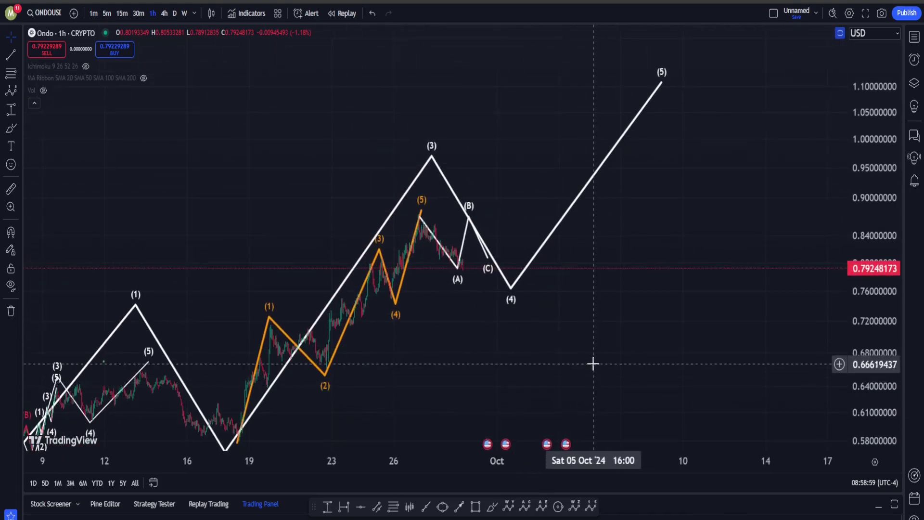
click(477, 509)
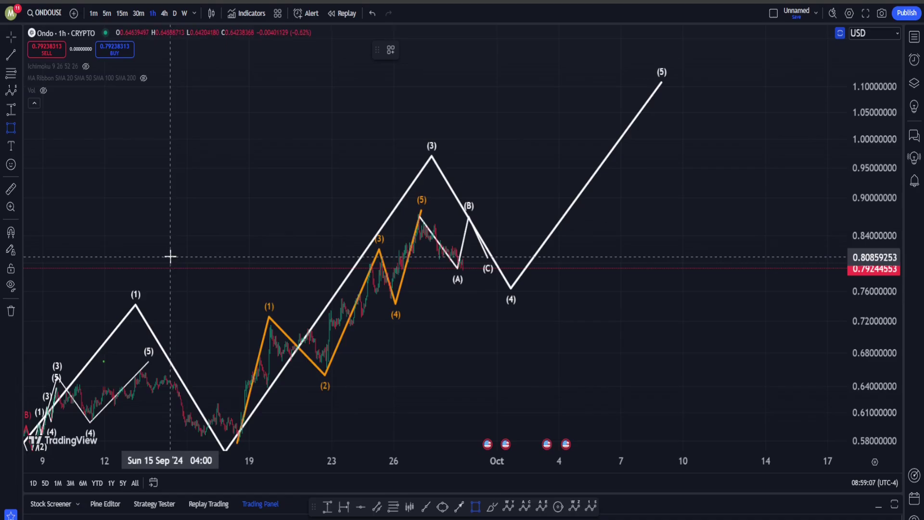
mouse_move(170, 257)
mouse_down()
mouse_move(786, 247)
mouse_move(795, 235)
mouse_up()
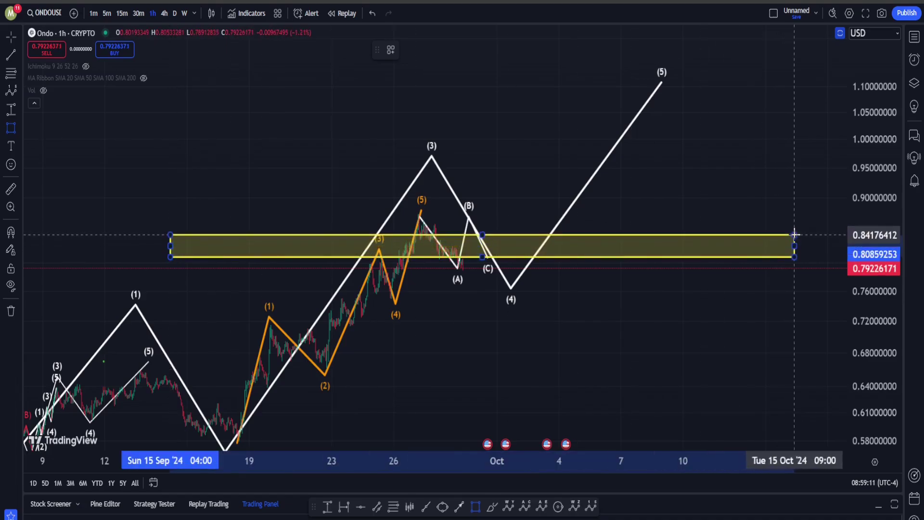
click(795, 234)
click(736, 140)
Sketch a projected rise from the latest candle up through the yellow zone with the red brush, and undo the strokes
drag(735, 150, 736, 203)
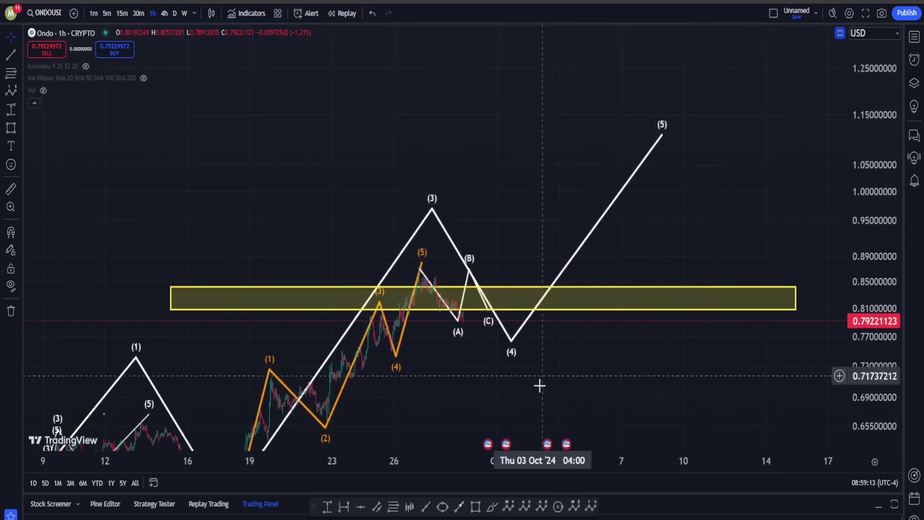
click(491, 510)
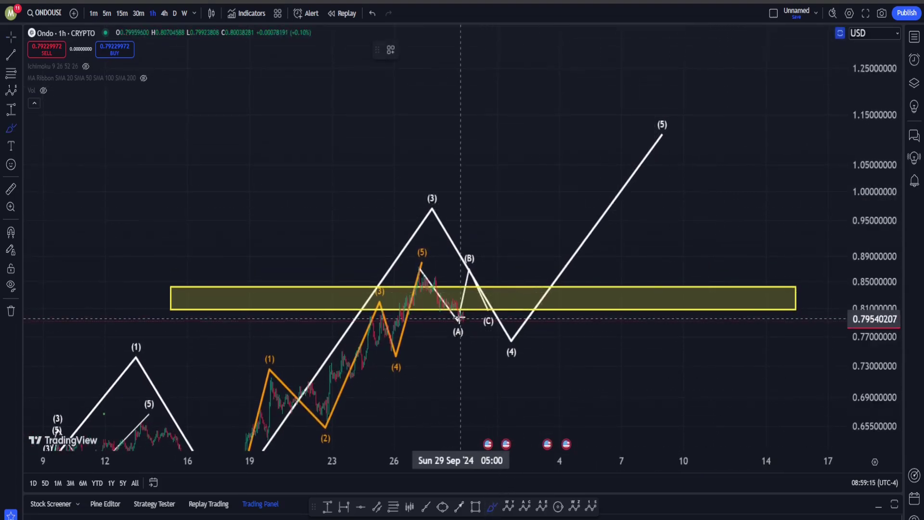
drag(476, 316, 503, 261)
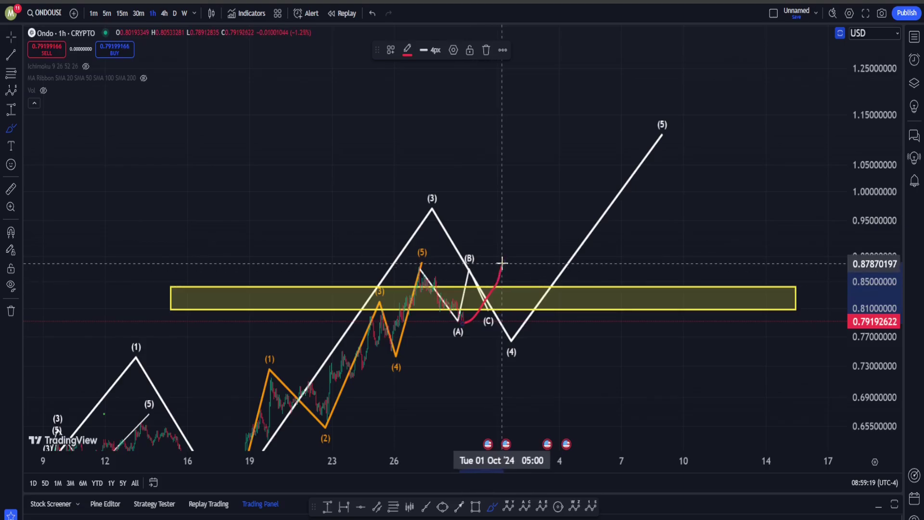
mouse_move(511, 284)
mouse_down()
mouse_move(516, 295)
mouse_move(526, 250)
mouse_move(505, 272)
mouse_move(500, 266)
mouse_up()
key(ctrl+z)
key(ctrl+z)
key(ctrl+z)
Examine the candles of the pullback from the 27 September high against the yellow zone and the A-B-C correction
scroll(399, 193, up, 2)
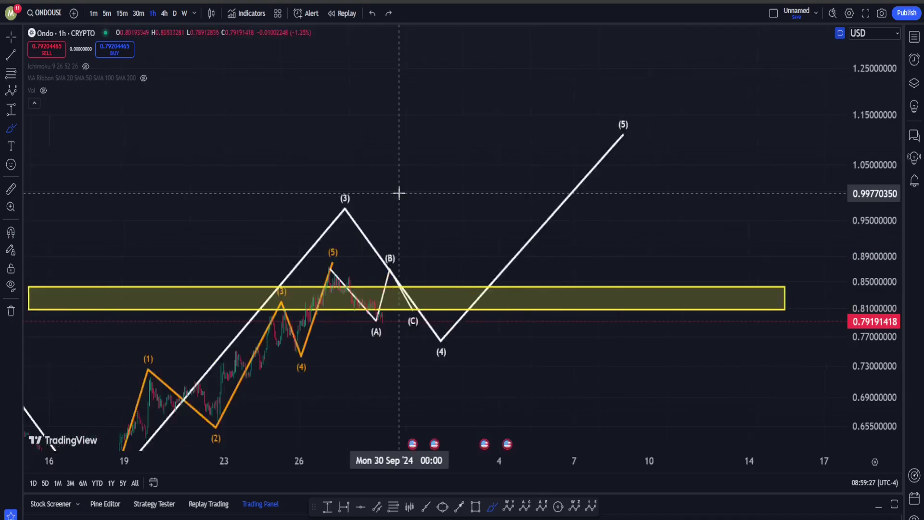
scroll(399, 193, up, 2)
drag(327, 167, 914, 162)
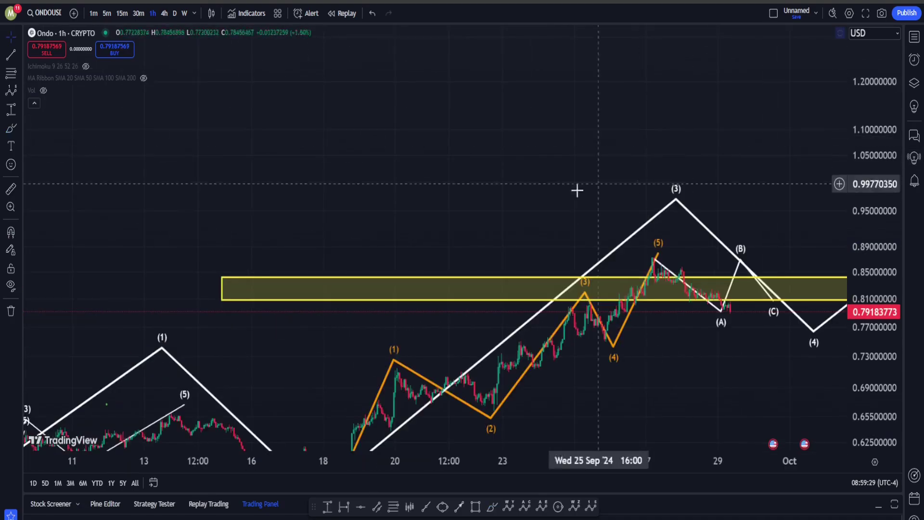
scroll(605, 219, down, 1)
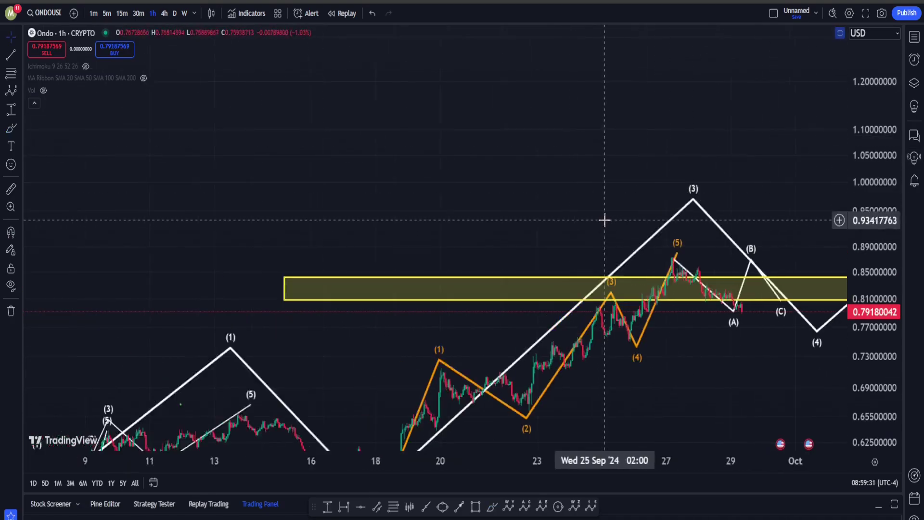
scroll(601, 220, up, 10)
right_click(575, 227)
drag(536, 151, 688, 68)
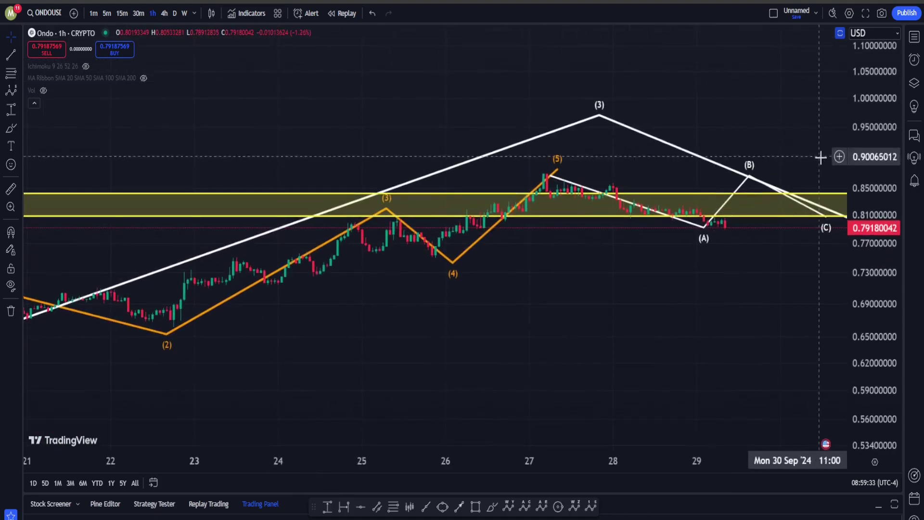
double_click(872, 185)
drag(868, 107, 868, 156)
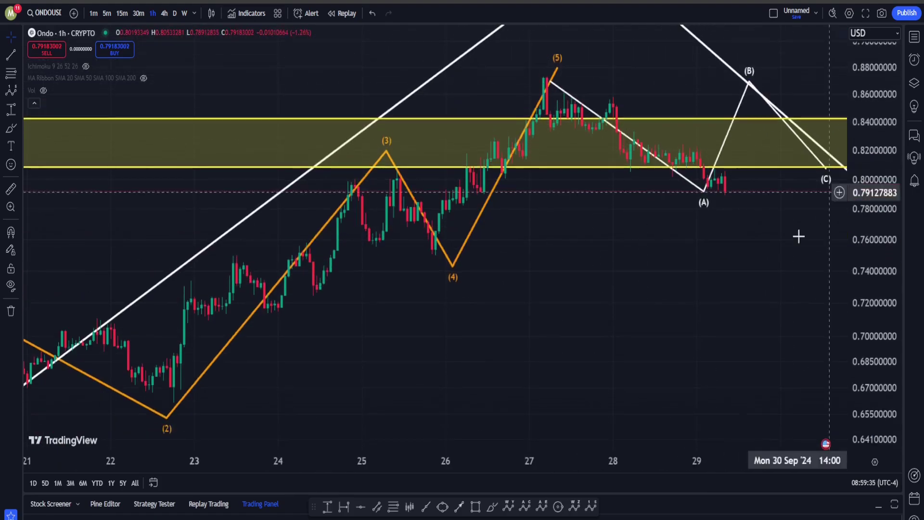
drag(742, 330, 616, 435)
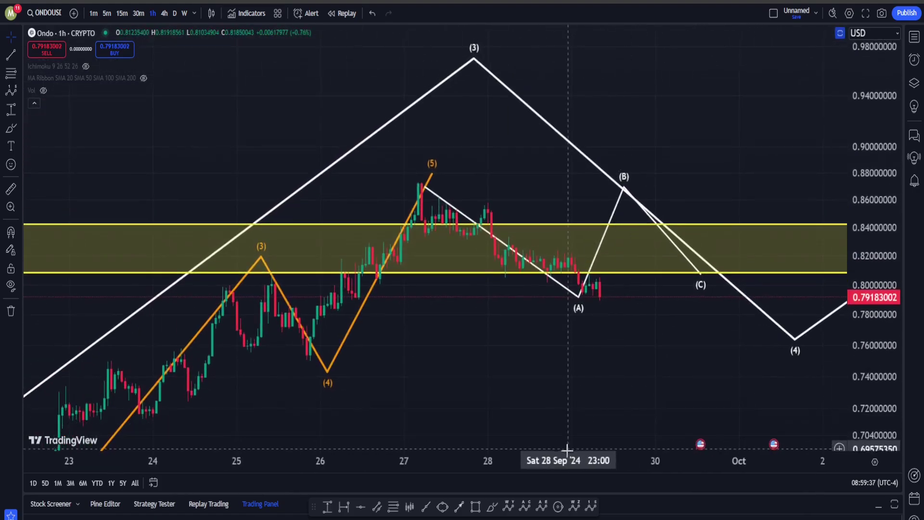
Trace the rise to the 27 September high, the pullback and a renewed rise in red brush, circle the high, and undo the strokes
click(492, 506)
click(390, 264)
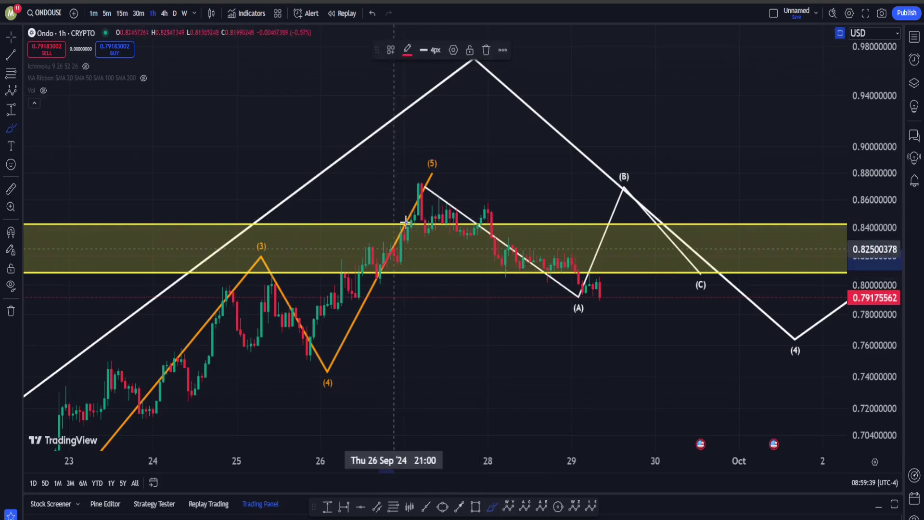
click(417, 183)
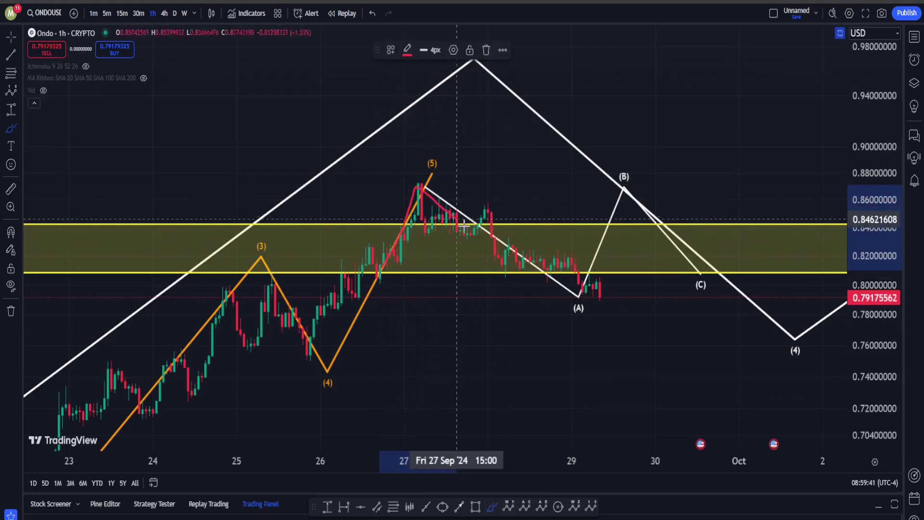
click(479, 236)
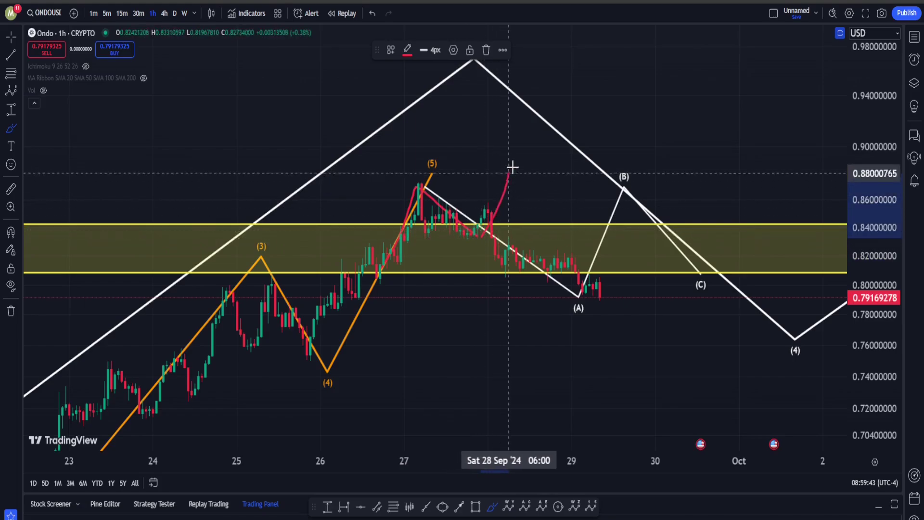
click(512, 168)
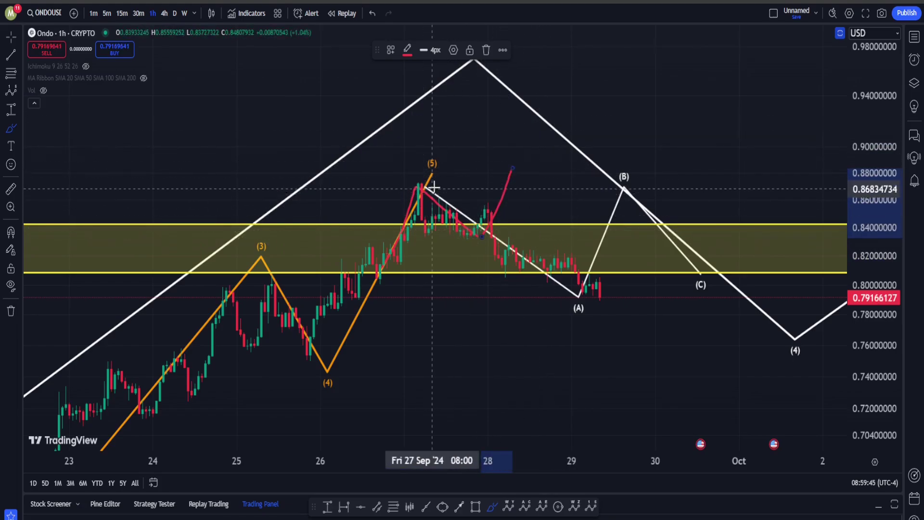
drag(437, 186, 425, 208)
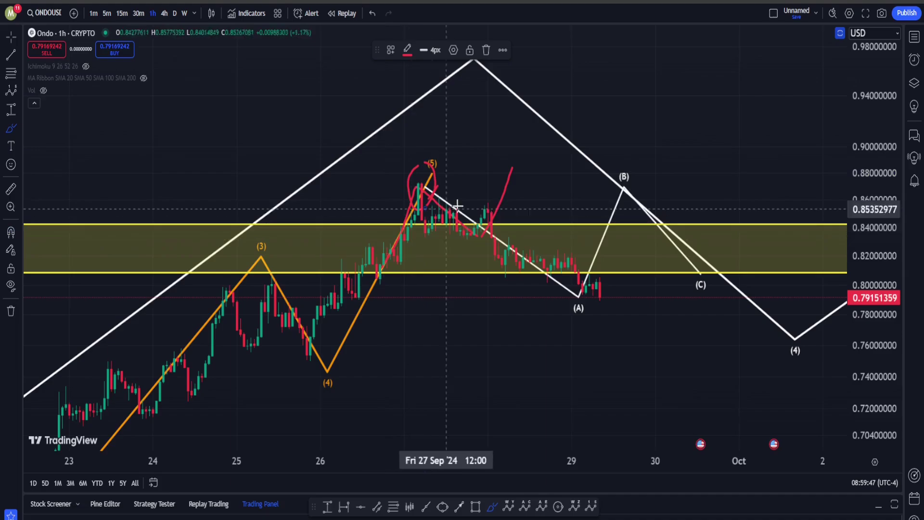
key(ctrl)
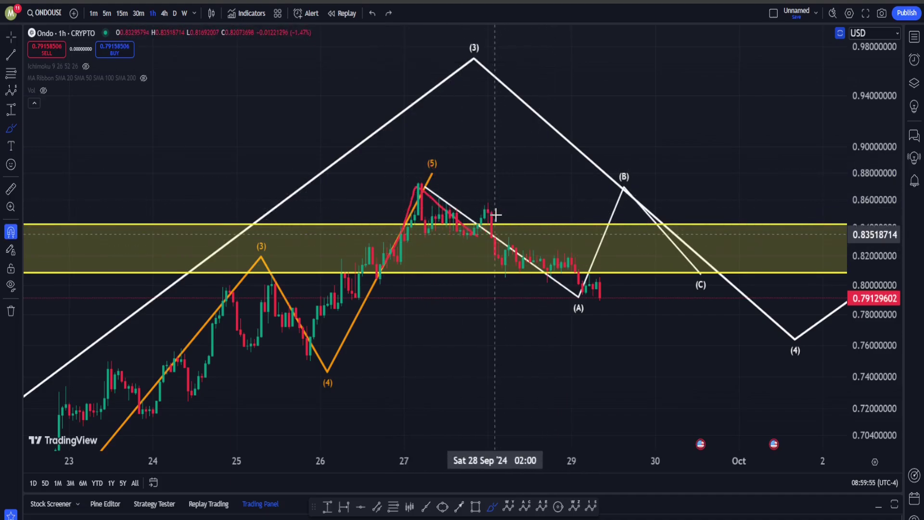
key(ctrl+z)
Draw a second yellow rectangle above white wave (3), spanning about 1.05 to 1.10, from about 25 September to 11 October
scroll(695, 289, down, 8)
key(Escape)
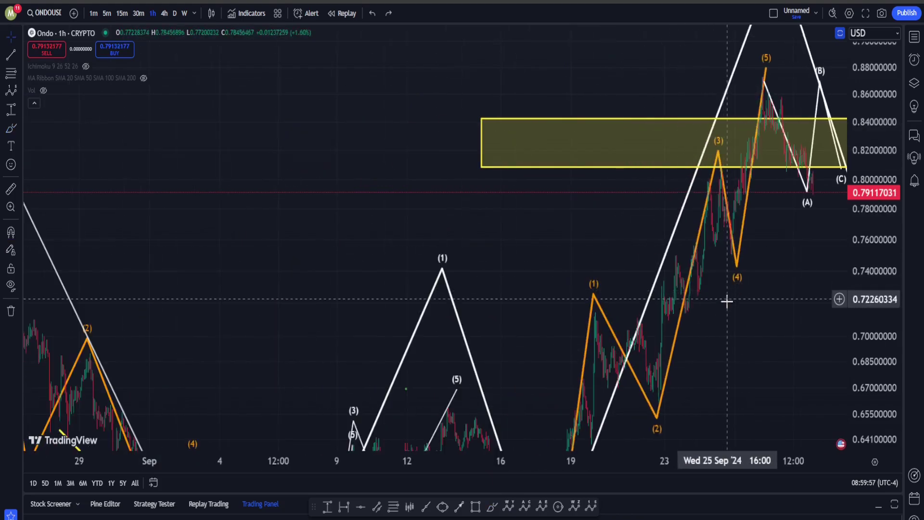
drag(733, 321, 599, 309)
double_click(868, 202)
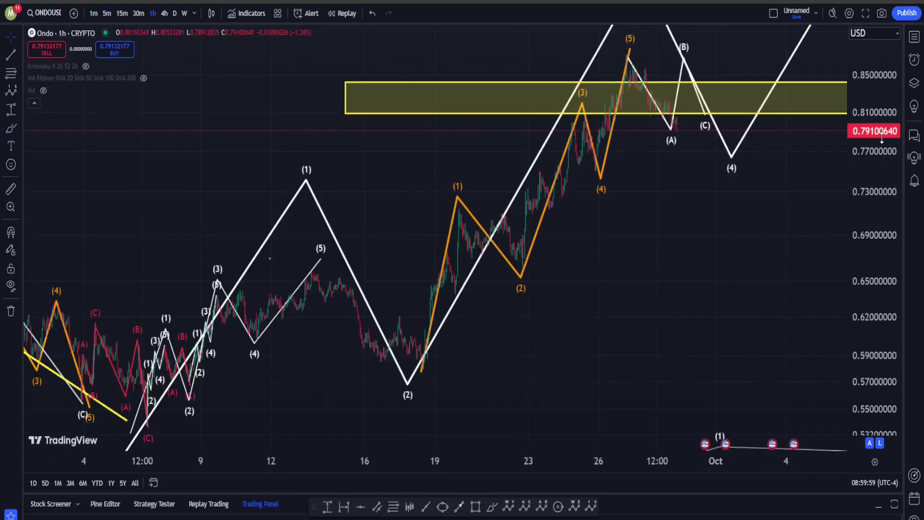
drag(883, 136, 882, 195)
drag(794, 254, 449, 268)
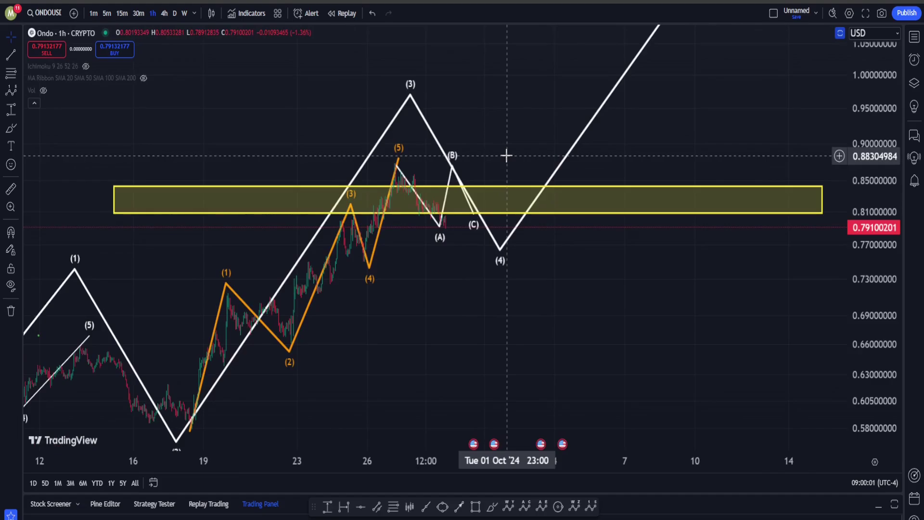
drag(523, 127, 503, 184)
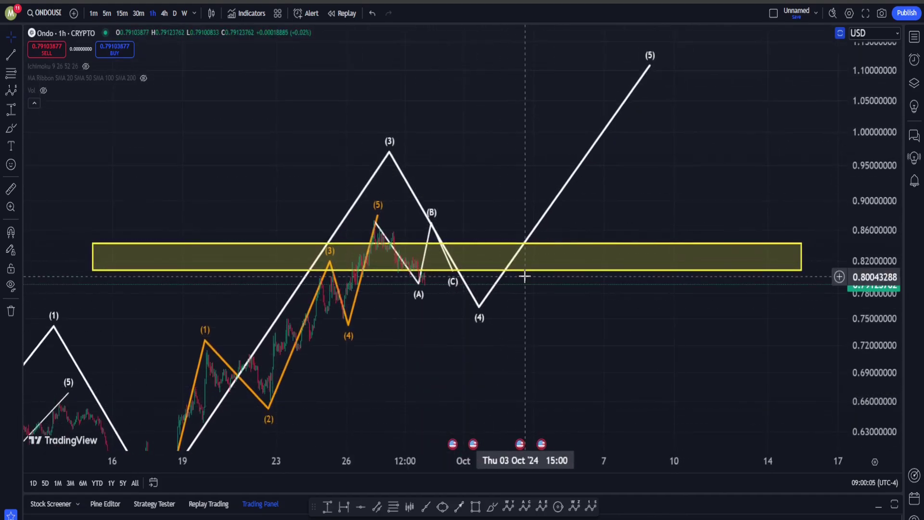
drag(462, 209, 412, 299)
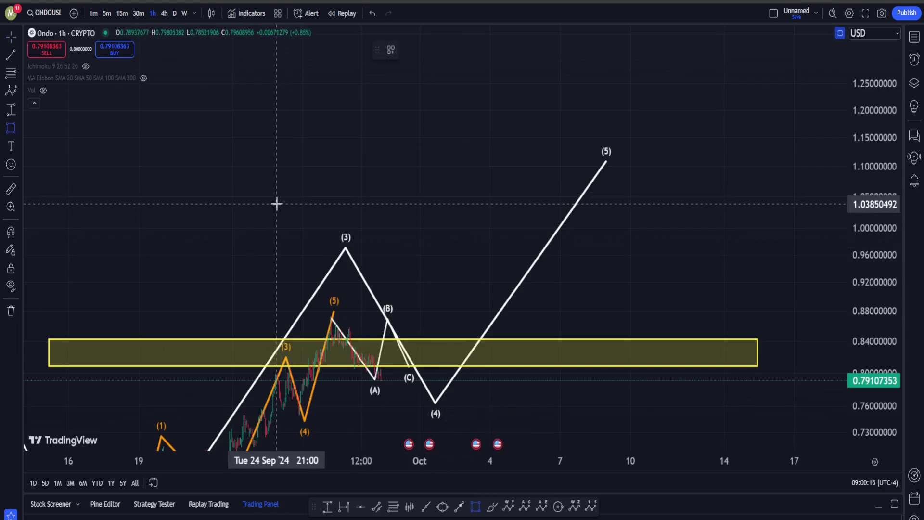
mouse_move(281, 197)
mouse_down()
mouse_move(650, 186)
mouse_move(669, 170)
mouse_up()
drag(491, 132, 584, 144)
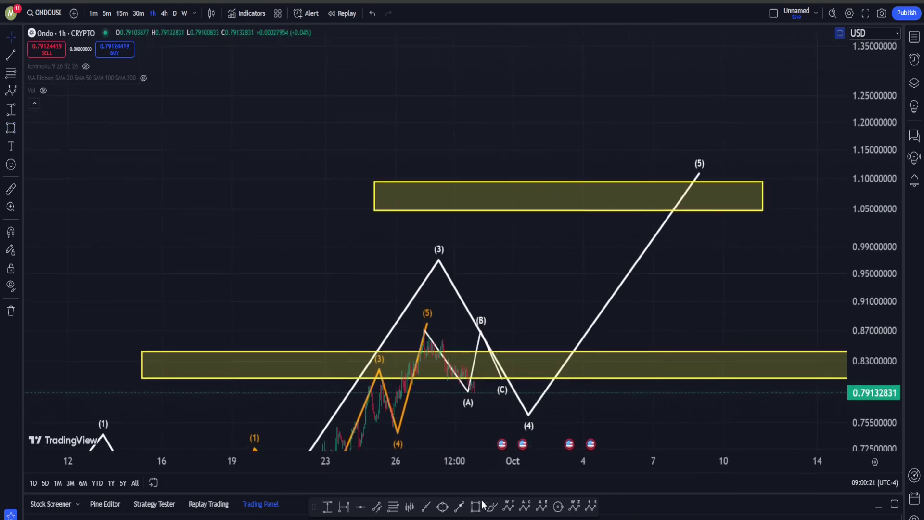
Circle the A-B-C correction and mark the rise toward the upper yellow zone with the red brush, and undo the strokes
click(491, 507)
mouse_move(490, 338)
mouse_down()
mouse_move(508, 422)
mouse_move(450, 331)
mouse_up()
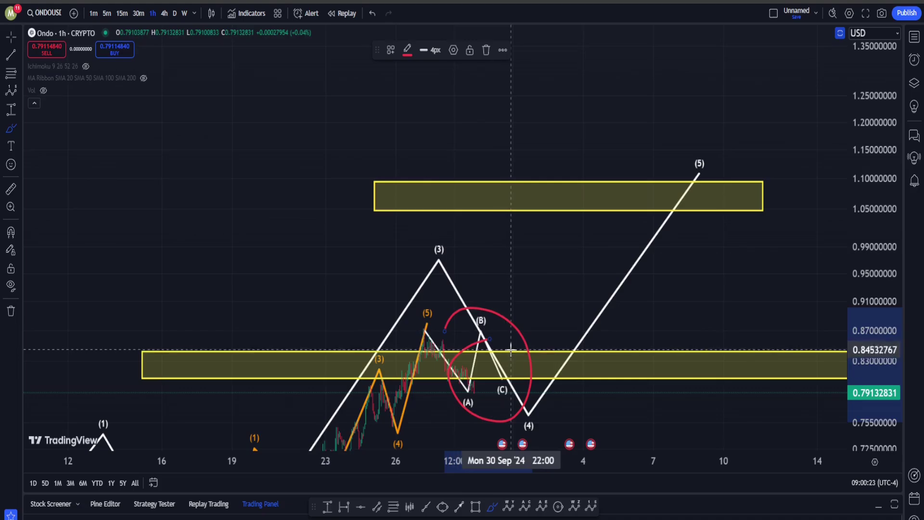
mouse_move(517, 364)
mouse_down()
mouse_move(621, 250)
mouse_move(648, 202)
mouse_up()
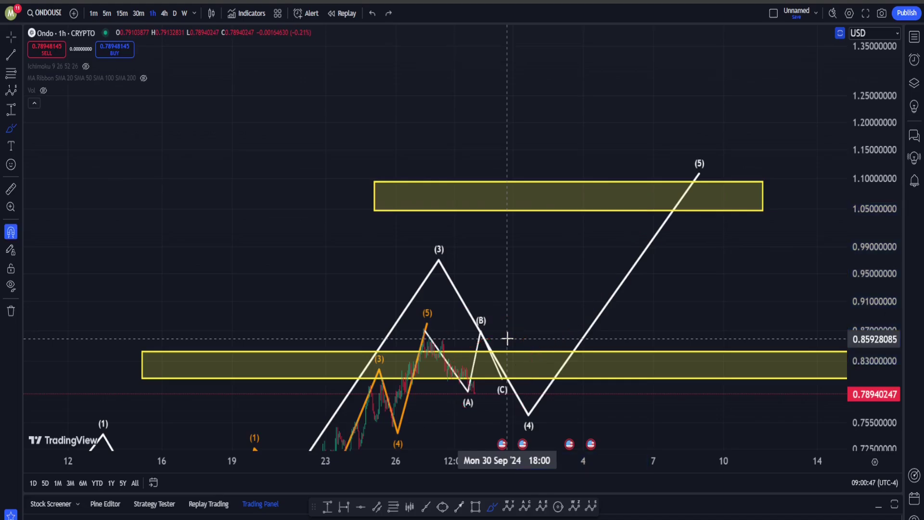
Switch to the daily timeframe and fit the wave counts from early 2024 through the projected waves in December
scroll(427, 255, down, 5)
scroll(448, 253, down, 4)
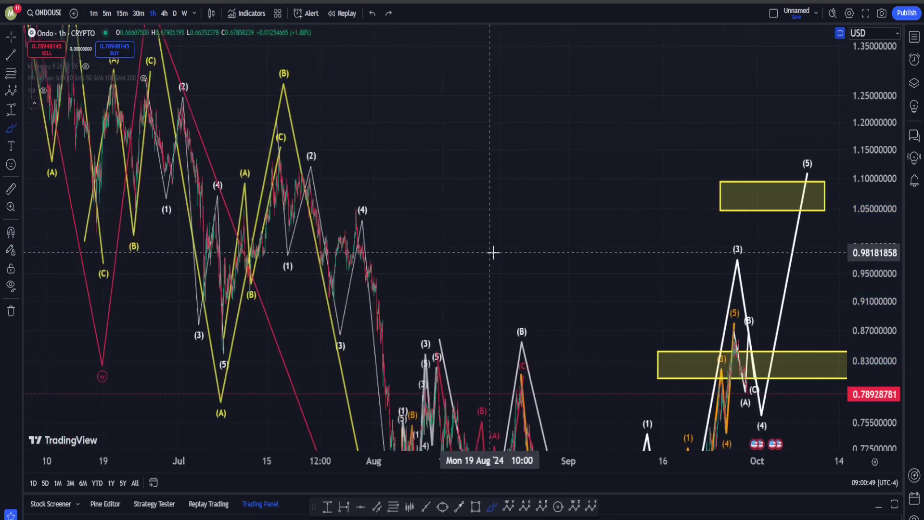
double_click(892, 189)
drag(892, 94, 884, 185)
click(177, 13)
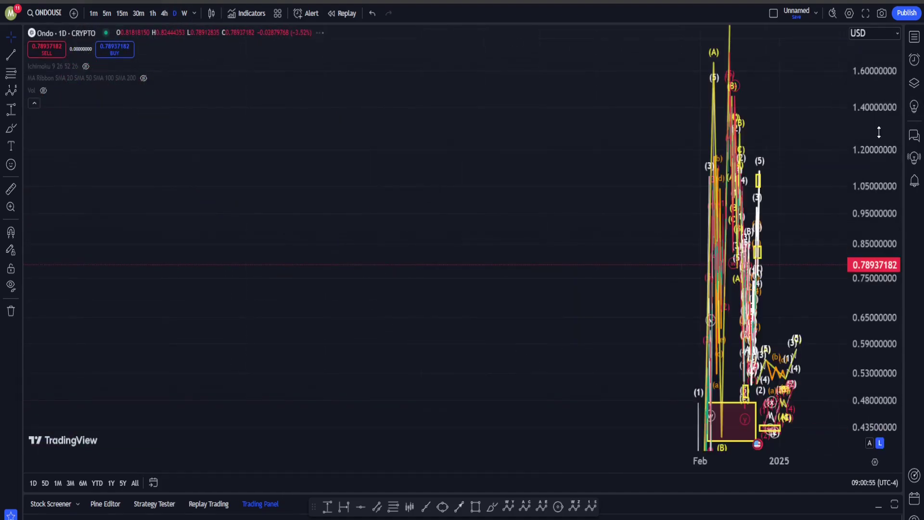
double_click(879, 133)
scroll(654, 151, up, 10)
scroll(557, 220, up, 10)
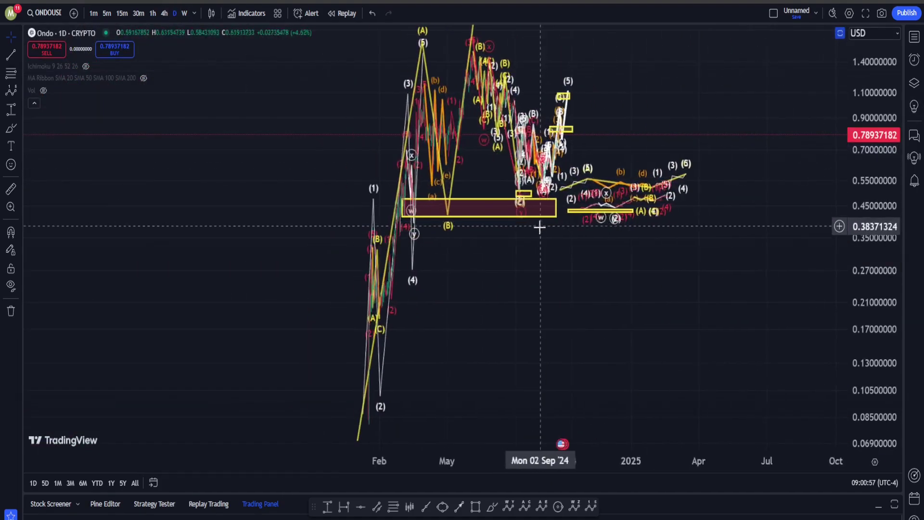
right_click(255, 198)
drag(197, 179, 828, 226)
click(839, 226)
drag(866, 202, 866, 332)
drag(669, 382, 652, 417)
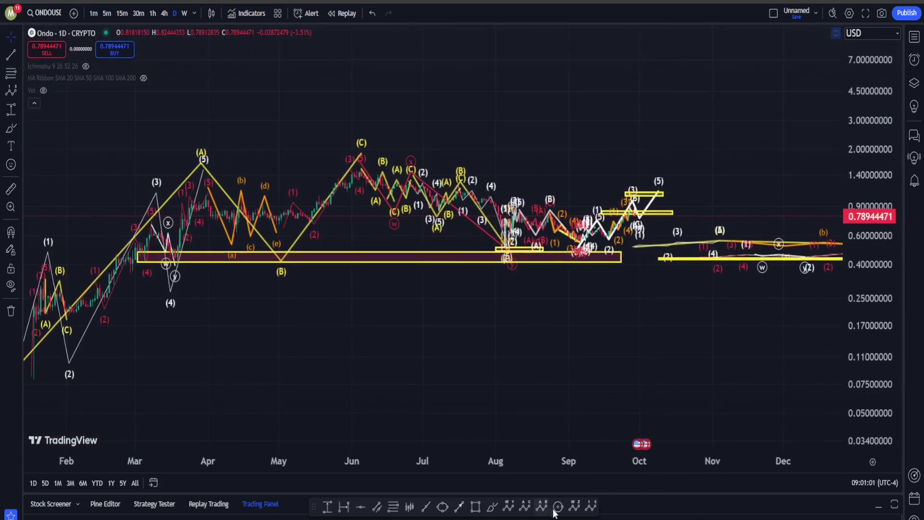
Draw a W-X-Y correction from about 0.073 on 26 January through W about 4.26, X about 0.24 and Y about 11.04 on 7 November
click(508, 506)
click(52, 386)
click(208, 96)
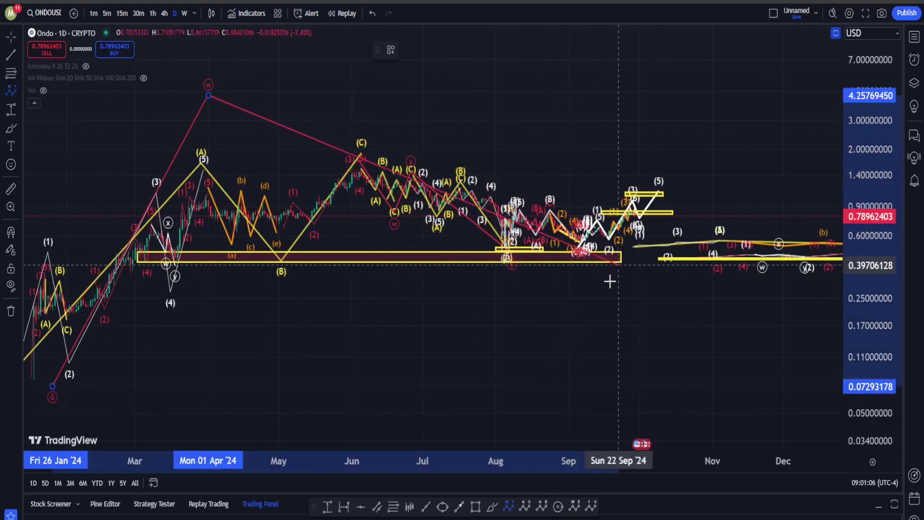
click(597, 300)
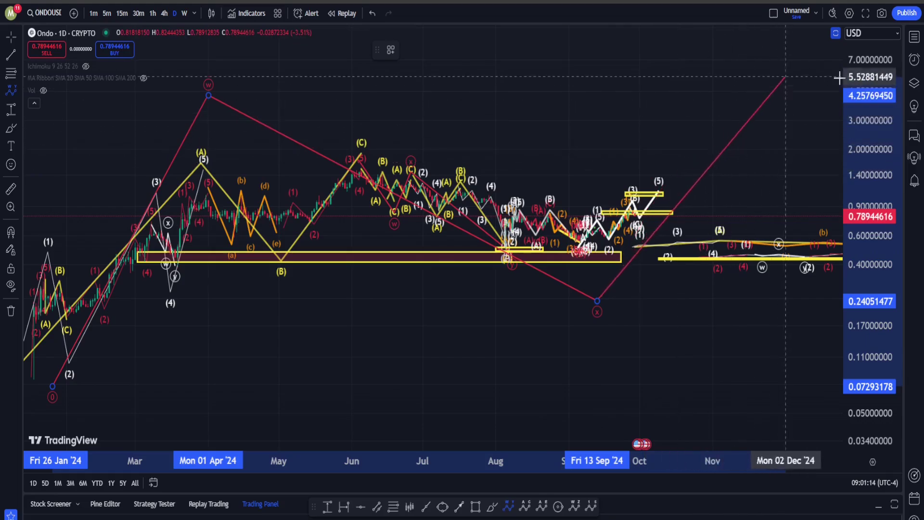
click(726, 65)
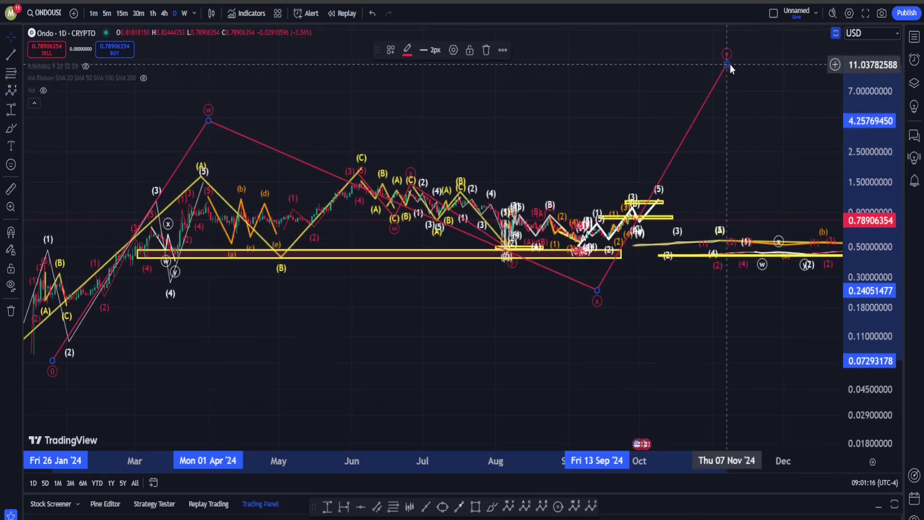
mouse_move(638, 99)
mouse_down()
mouse_move(548, 175)
mouse_move(538, 209)
mouse_up()
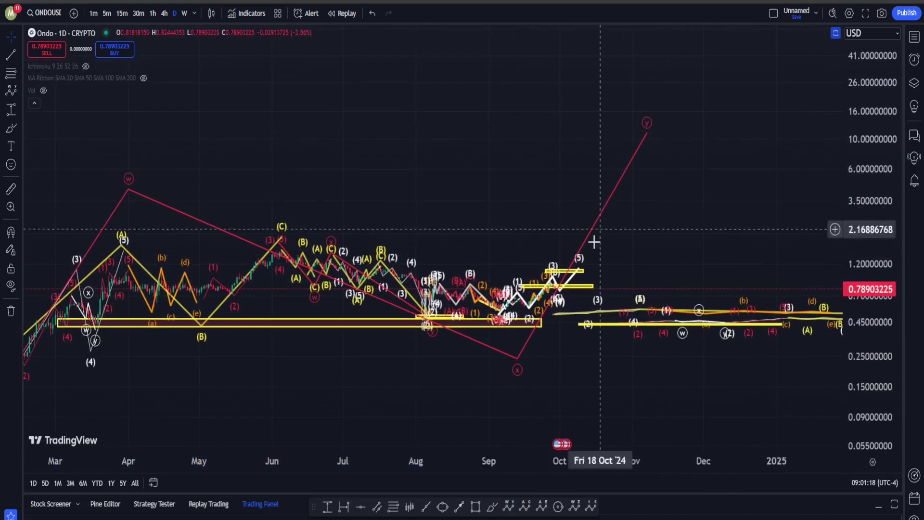
Circle the early-June yellow (C) peak with the red brush, add a stroke near 3.50 from August to October, and undo both
click(493, 507)
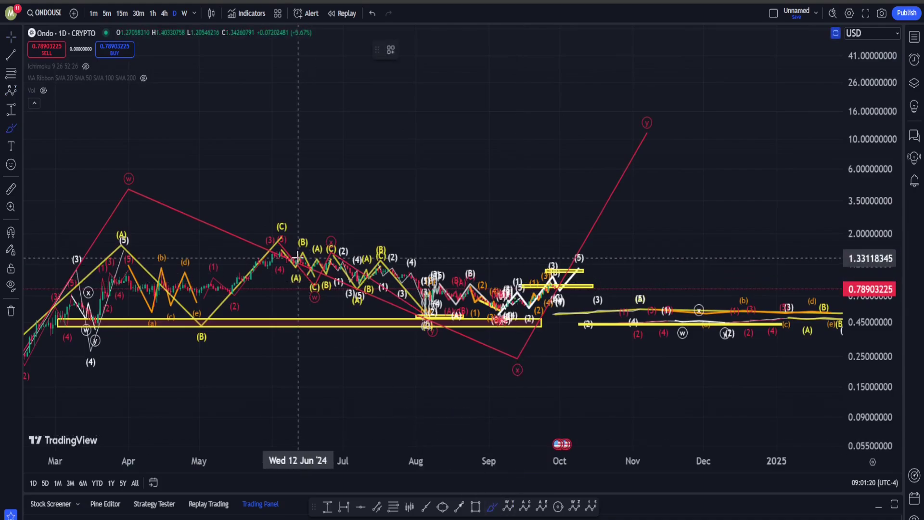
mouse_move(317, 248)
mouse_down()
mouse_move(259, 222)
mouse_move(291, 277)
mouse_up()
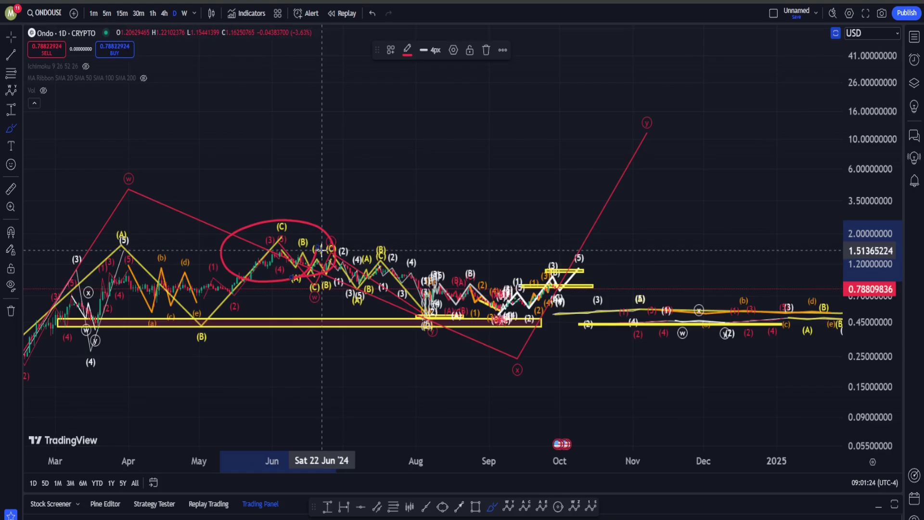
drag(571, 194, 439, 207)
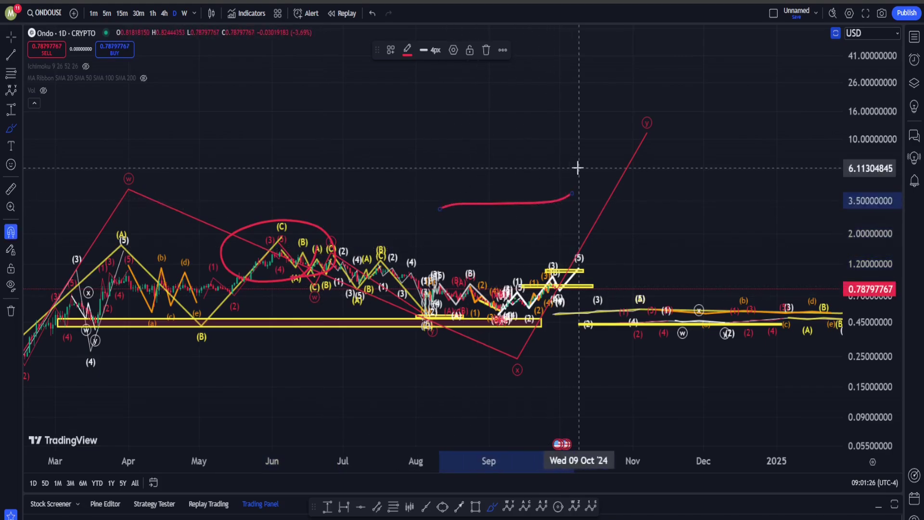
key(ctrl+z)
key(ctrl+z)
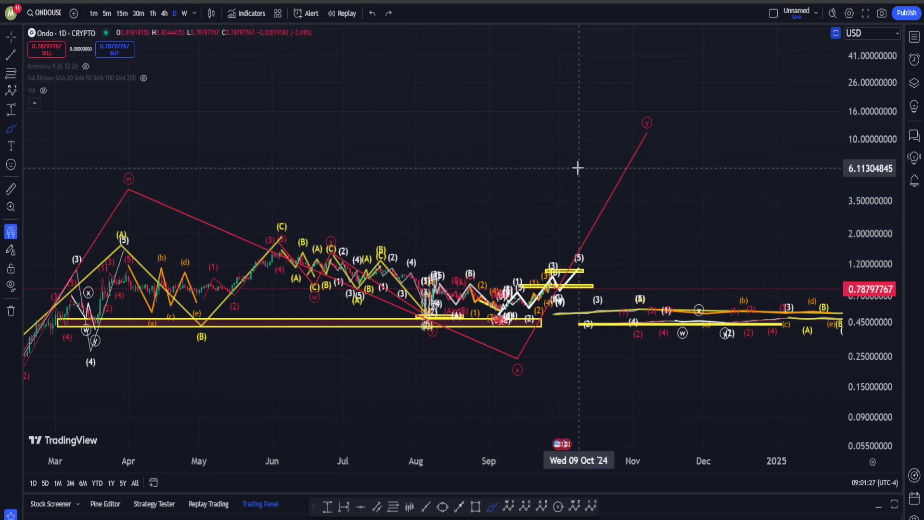
Draw a white A-B-C wave from about 0.46 on 12 September, with A at about 2.90 and C near red wave Y
click(525, 505)
click(515, 319)
click(582, 212)
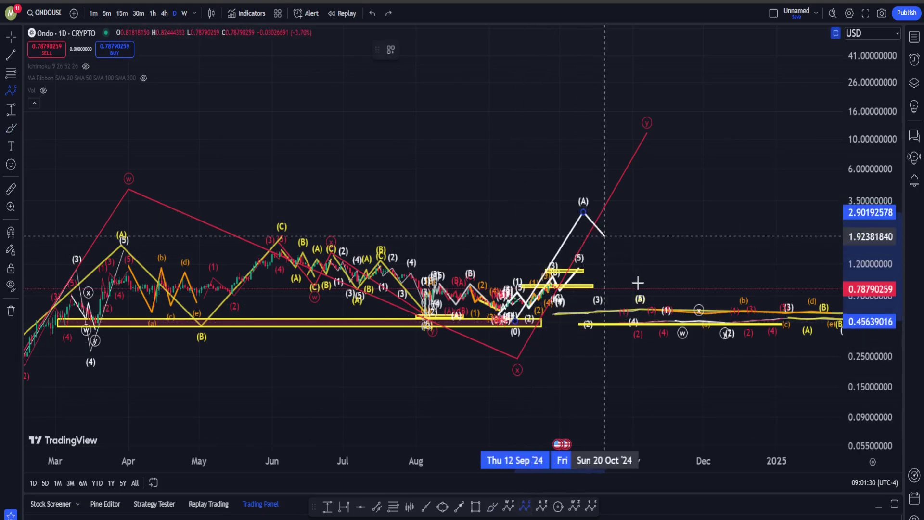
click(639, 289)
click(679, 129)
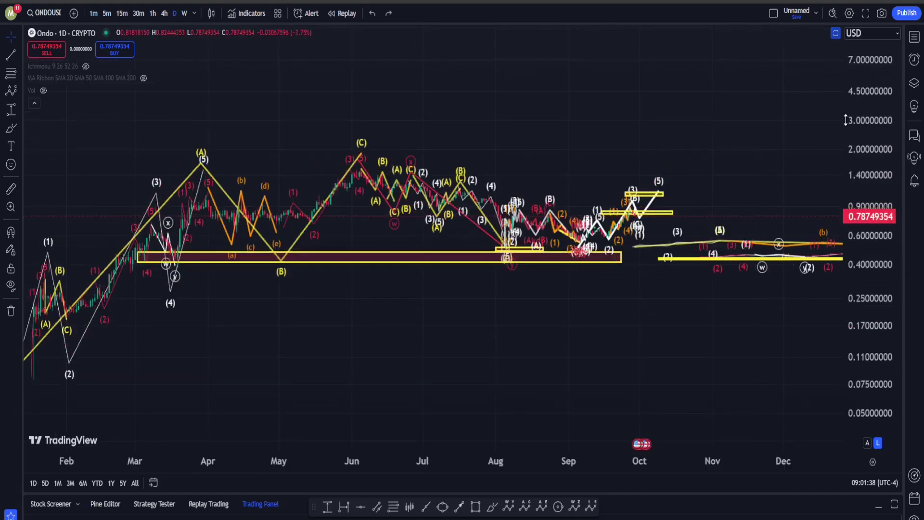
Switch the Ondo chart to the 1-hour timeframe and frame the wave count from mid-September into early October
double_click(868, 103)
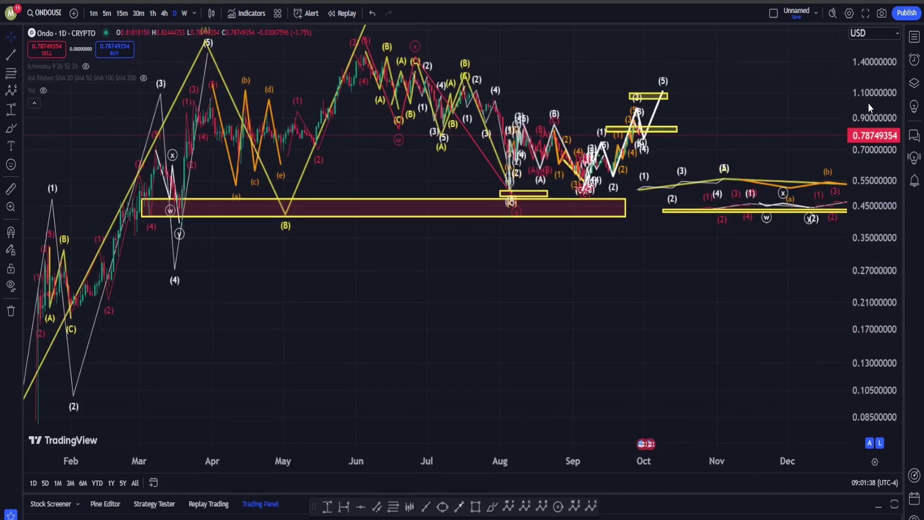
click(153, 13)
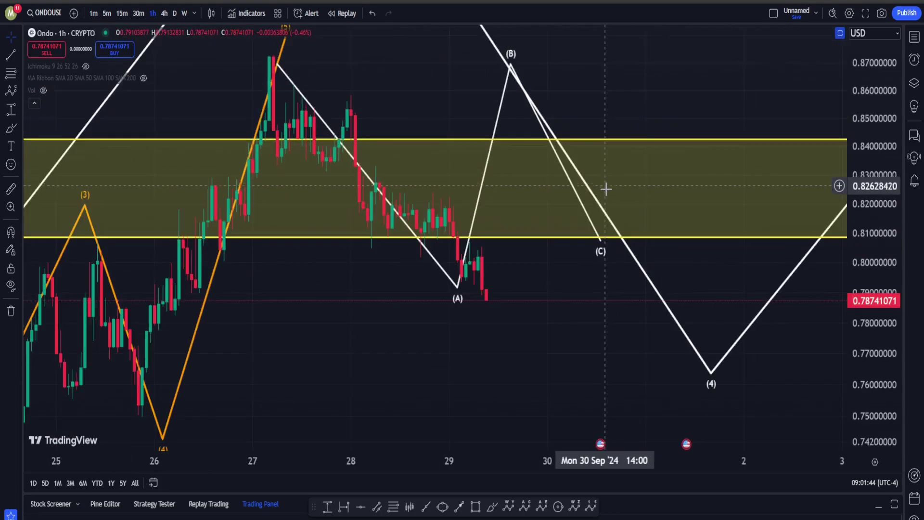
scroll(584, 235, down, 10)
right_click(693, 255)
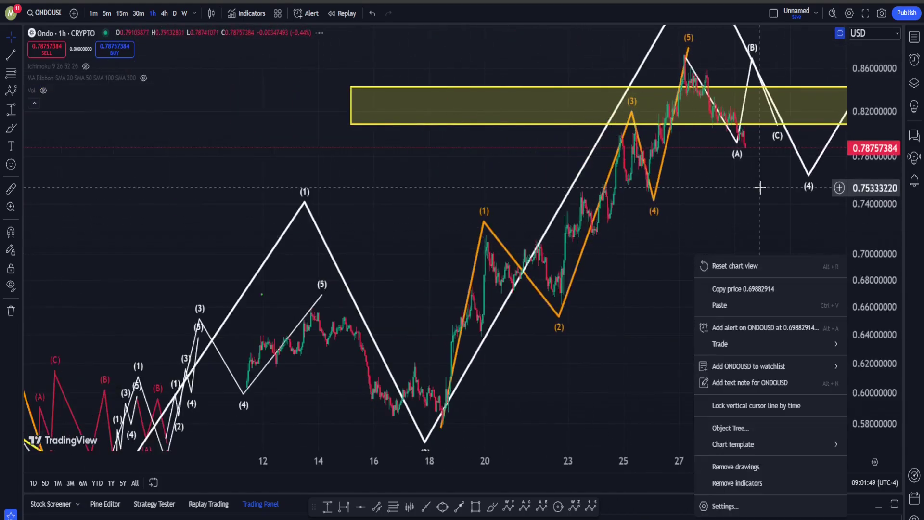
drag(760, 187, 476, 214)
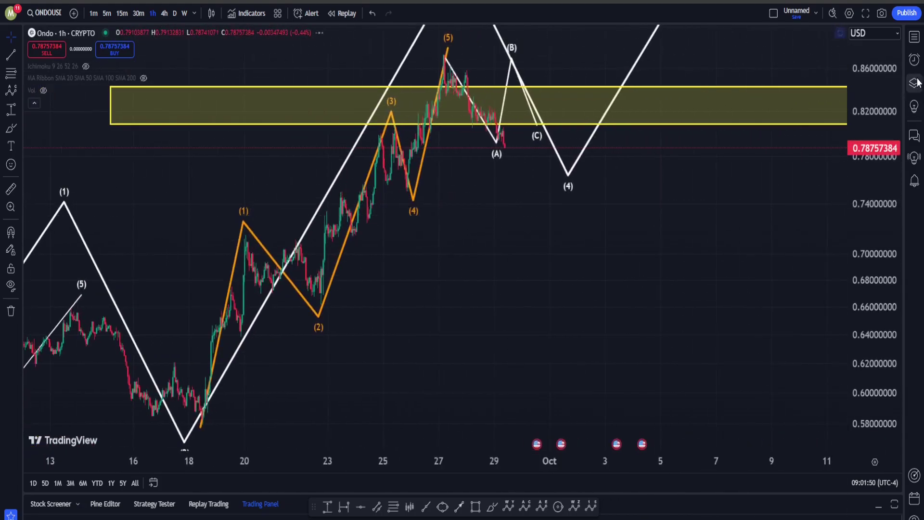
Open the BTCUSD chart from the watchlist, close the watchlist, and compress the price scale to fit the recent rise
click(914, 36)
scroll(838, 197, down, 3)
click(833, 173)
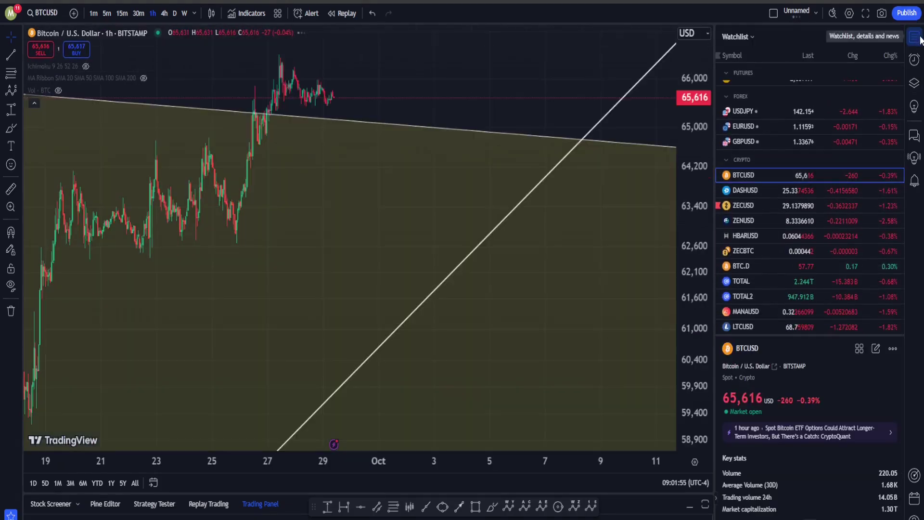
click(914, 37)
scroll(887, 153, down, 2)
drag(885, 70, 885, 231)
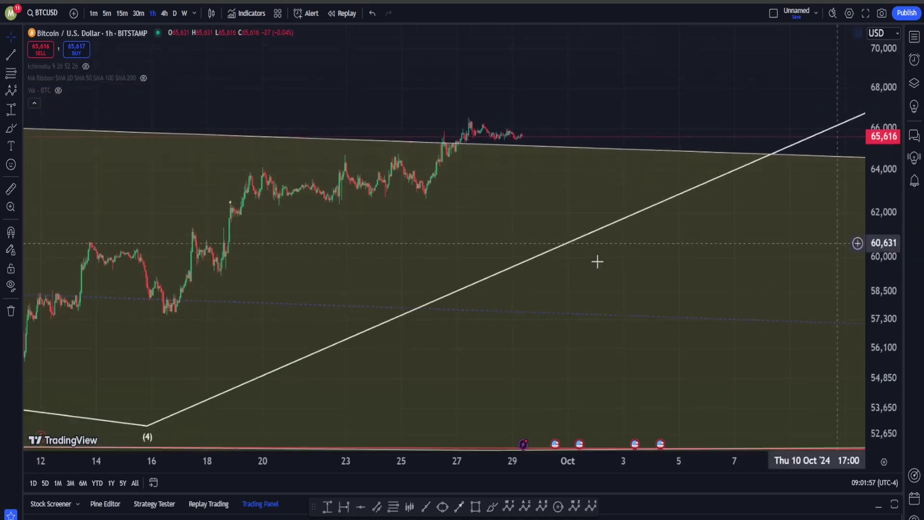
Switch the Bitcoin chart to the 4-hour timeframe and frame the descending channel from June to December
drag(598, 262, 588, 272)
scroll(345, 154, down, 10)
scroll(361, 167, down, 6)
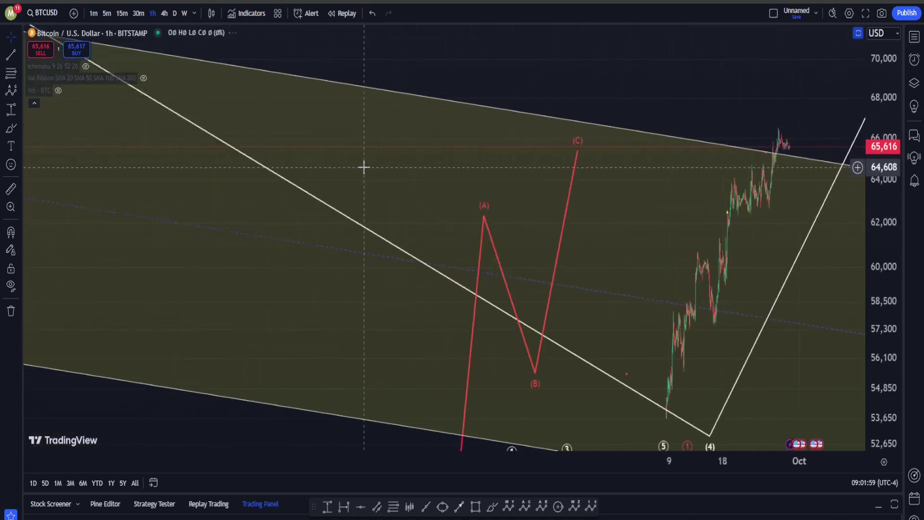
drag(733, 90, 637, 154)
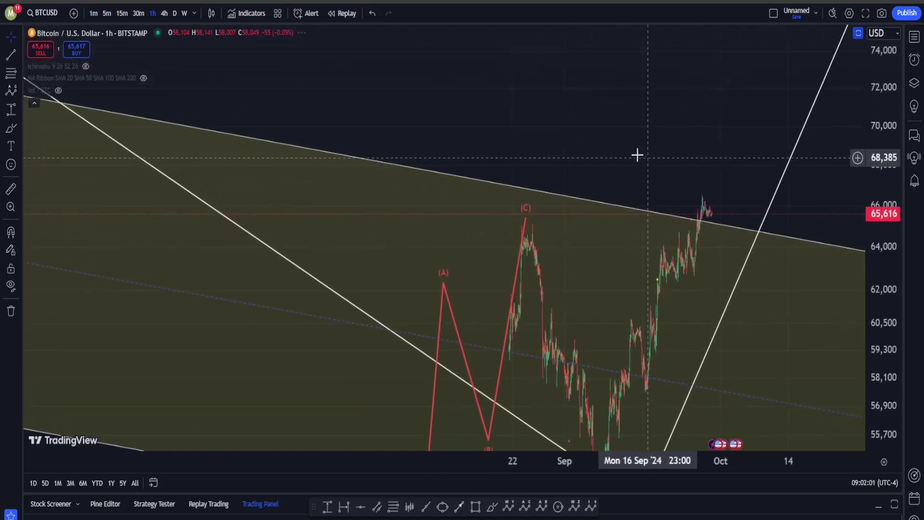
click(166, 13)
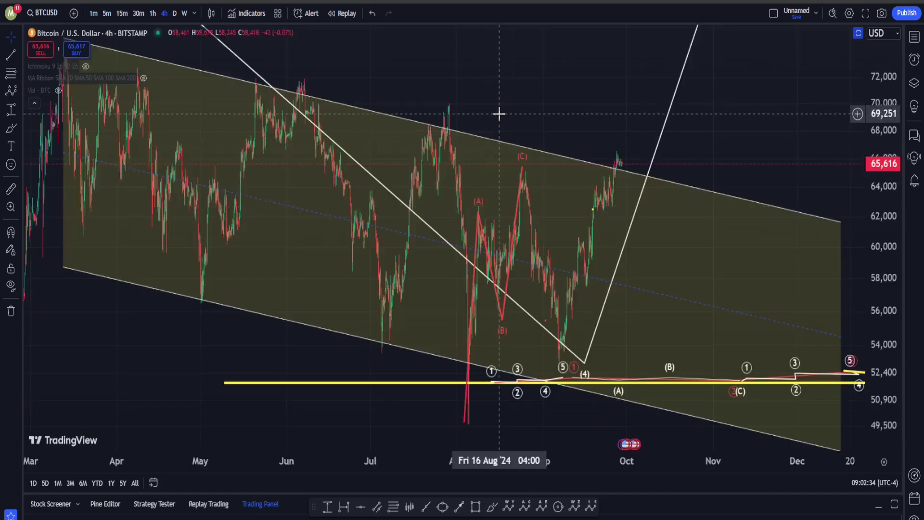
scroll(499, 114, up, 5)
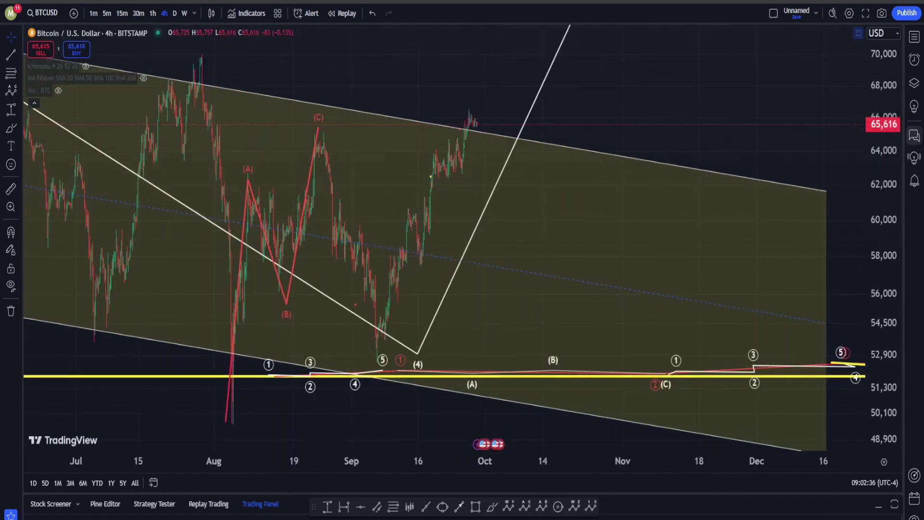
drag(879, 174, 879, 203)
drag(713, 150, 758, 183)
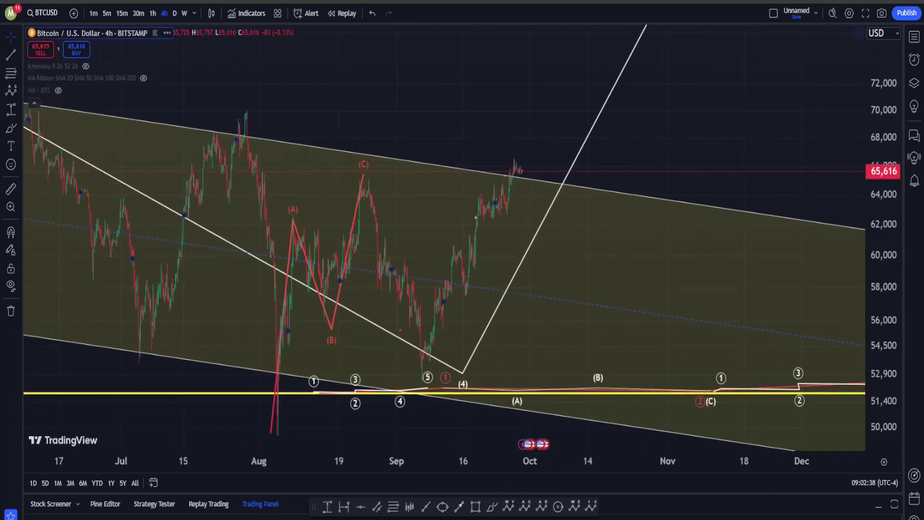
Sketch a possible decline from the late-September price through the channel into November with the red brush, and undo it
click(490, 510)
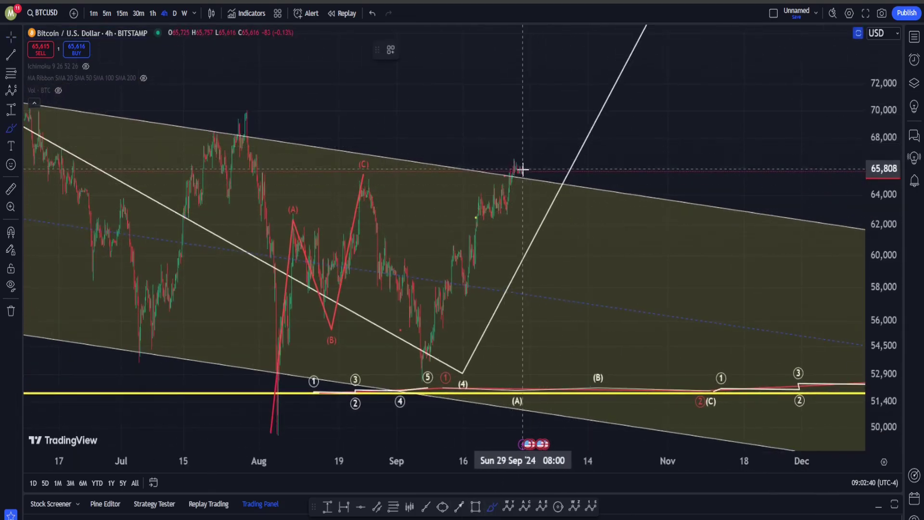
drag(527, 145, 719, 460)
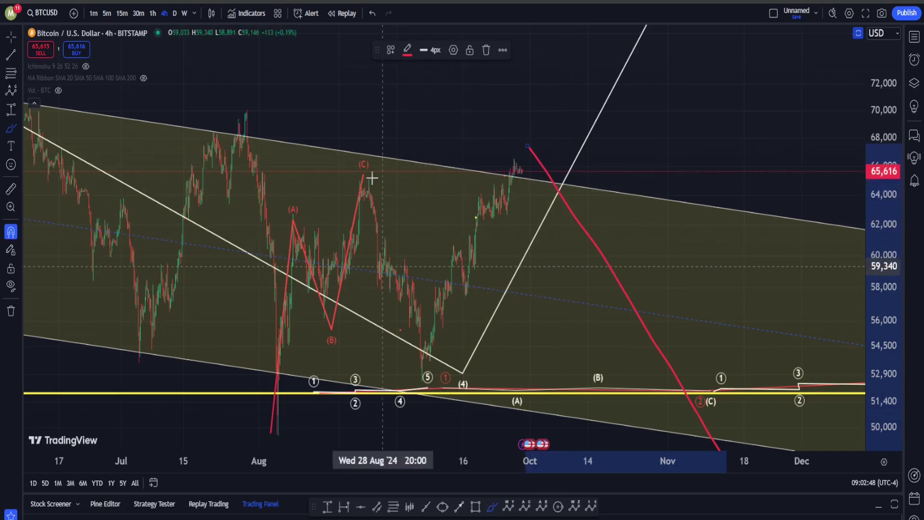
key(ctrl+z)
Circle Bitcoin's late-July high near 70,000 and sketch a rise to about 71,000 in October with the red brush, and undo the strokes
mouse_move(262, 106)
mouse_down()
mouse_move(260, 142)
mouse_move(278, 103)
mouse_move(252, 110)
mouse_up()
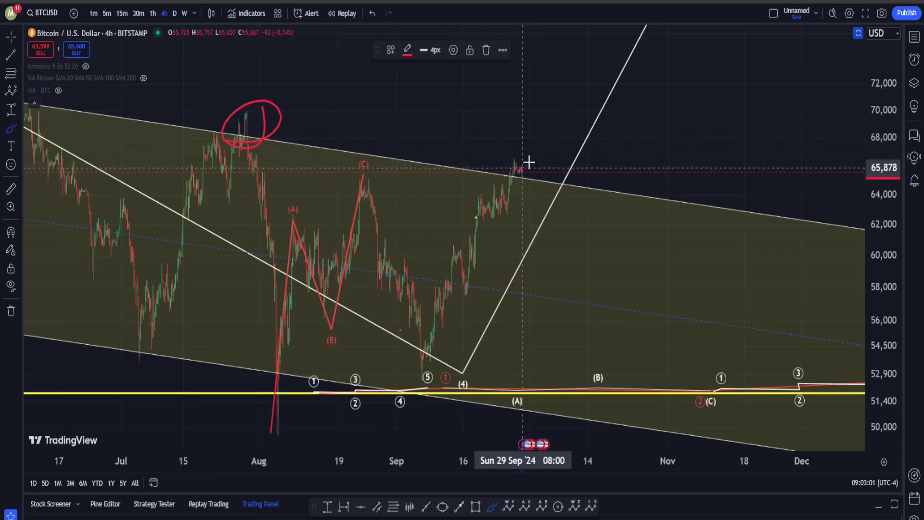
drag(569, 96, 570, 97)
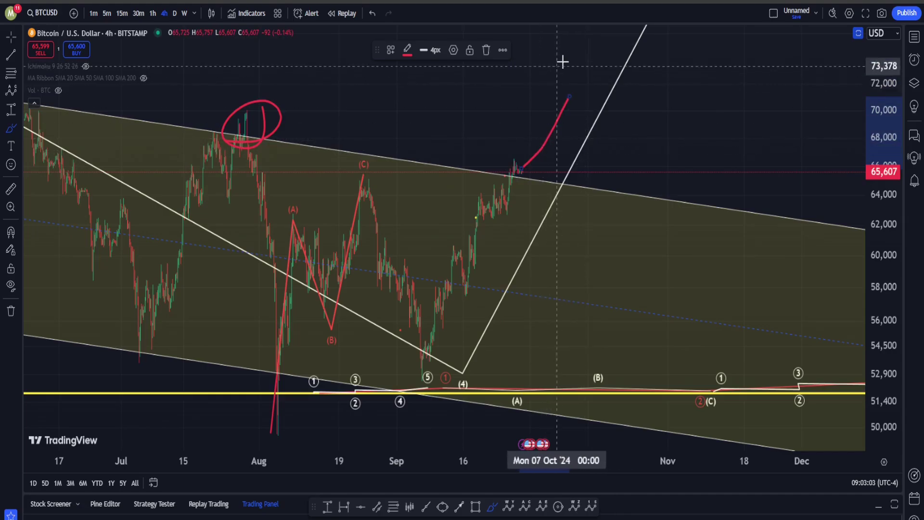
mouse_move(266, 117)
mouse_down()
mouse_move(250, 135)
mouse_move(265, 103)
mouse_up()
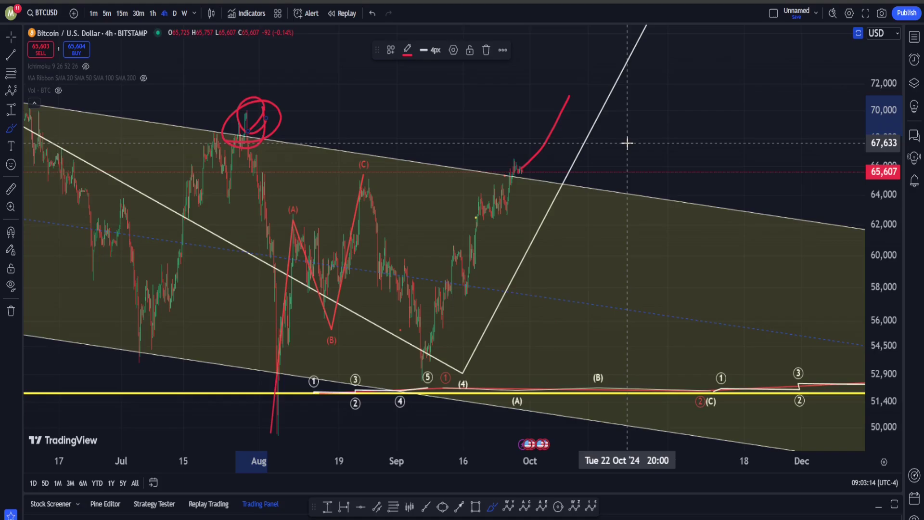
key(ctrl+z)
key(ctrl+z)
Undo the Bitcoin timeframe and symbol changes to return to the 1-hour Ondo chart
scroll(627, 135, down, 3)
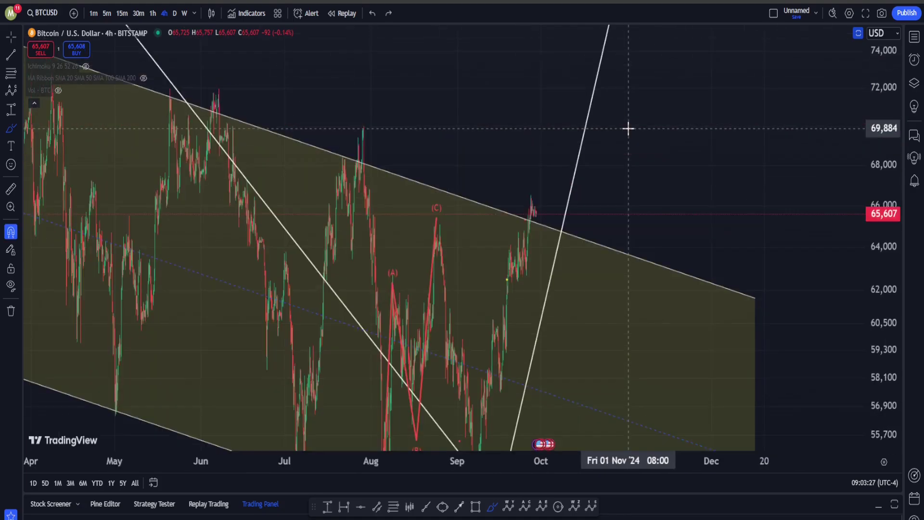
key(ctrl+z)
key(ctrl+z)
key(ctrl+z)
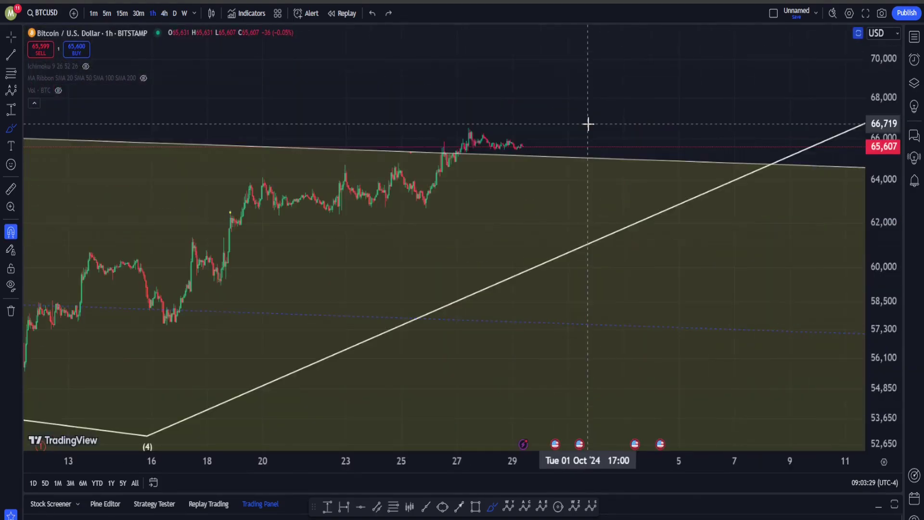
key(ctrl+z)
key(ctrl+z)
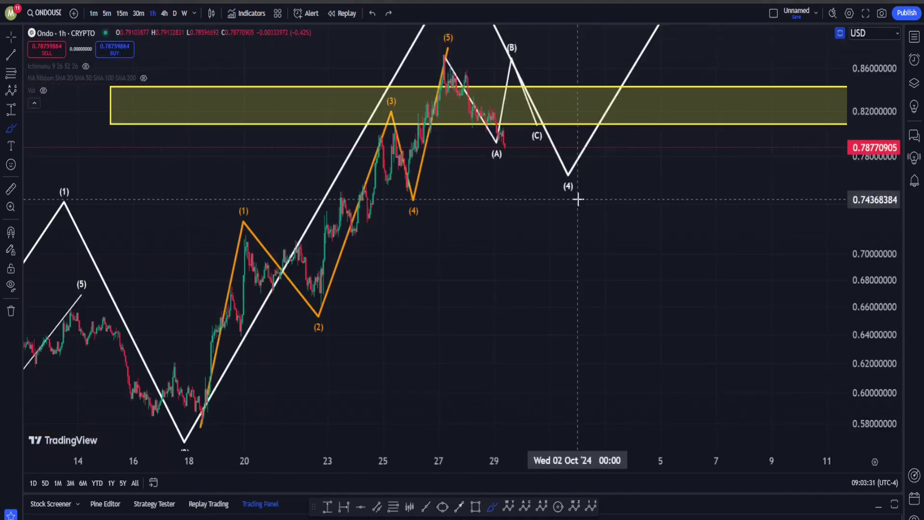
Switch the Ondo chart to the weekly timeframe, frame the candles from April to October, and hide all drawings
click(184, 13)
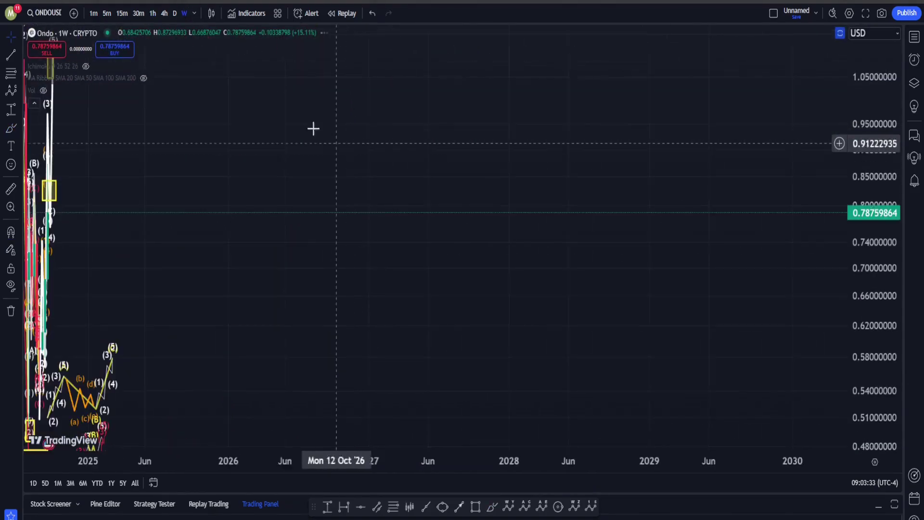
scroll(120, 160, up, 10)
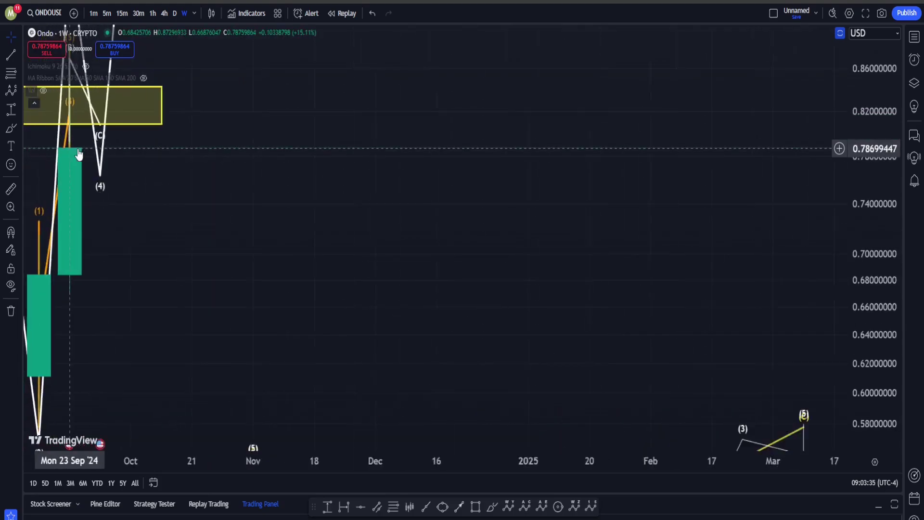
scroll(79, 151, up, 5)
right_click(306, 224)
drag(435, 149, 815, 177)
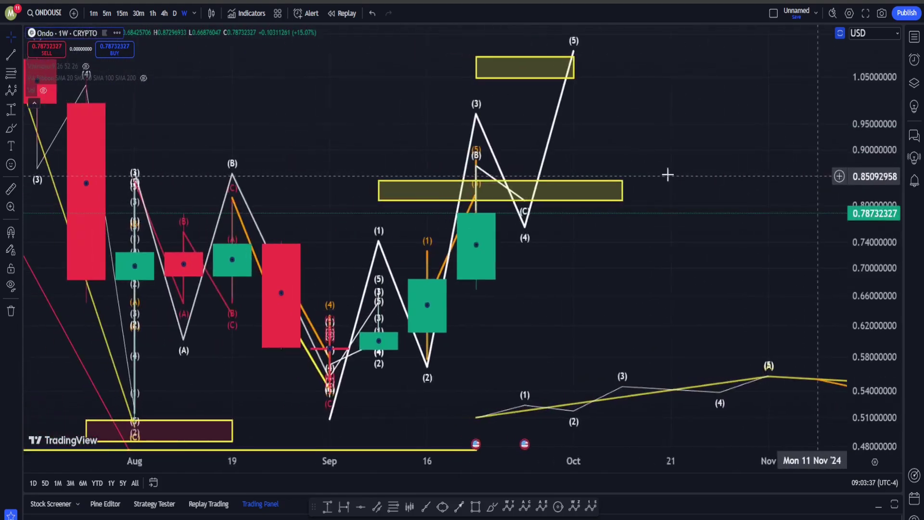
click(10, 287)
scroll(384, 196, down, 4)
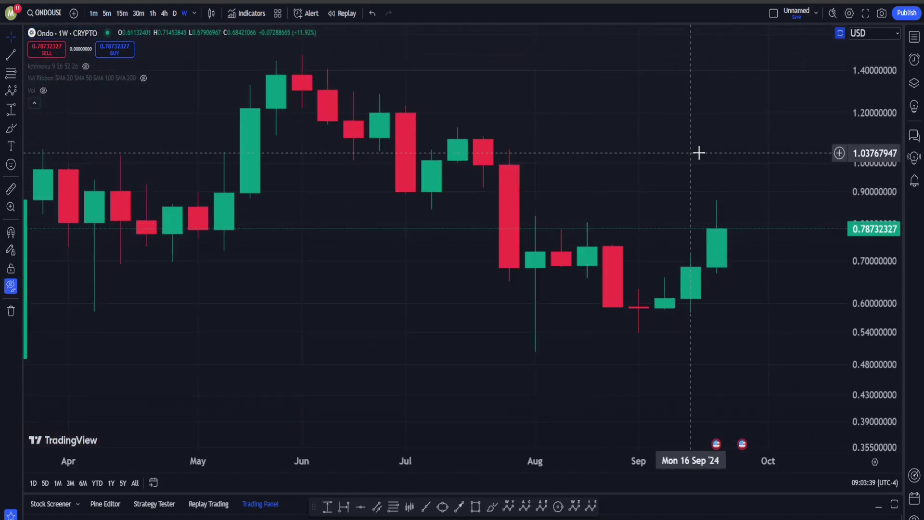
Restore the indicator panes below the weekly Ondo price chart and show the Stoch RSI
double_click(698, 153)
drag(718, 143, 532, 180)
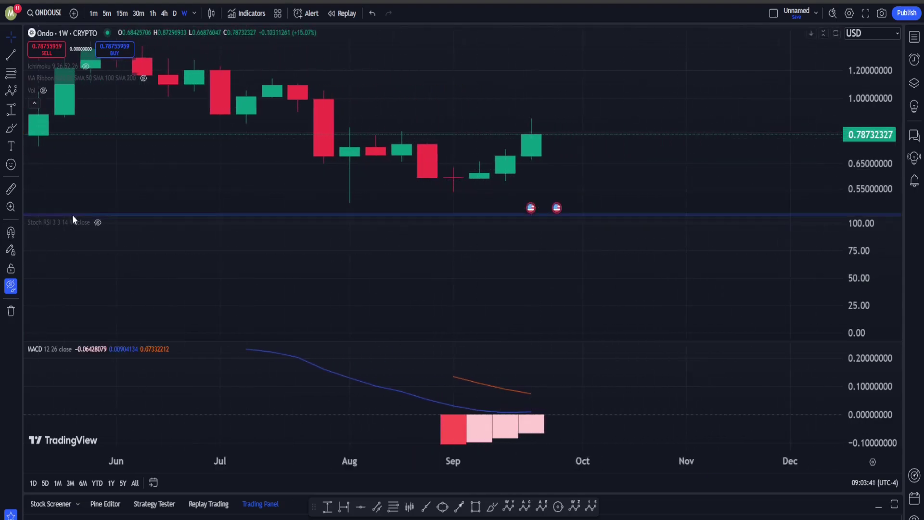
click(96, 222)
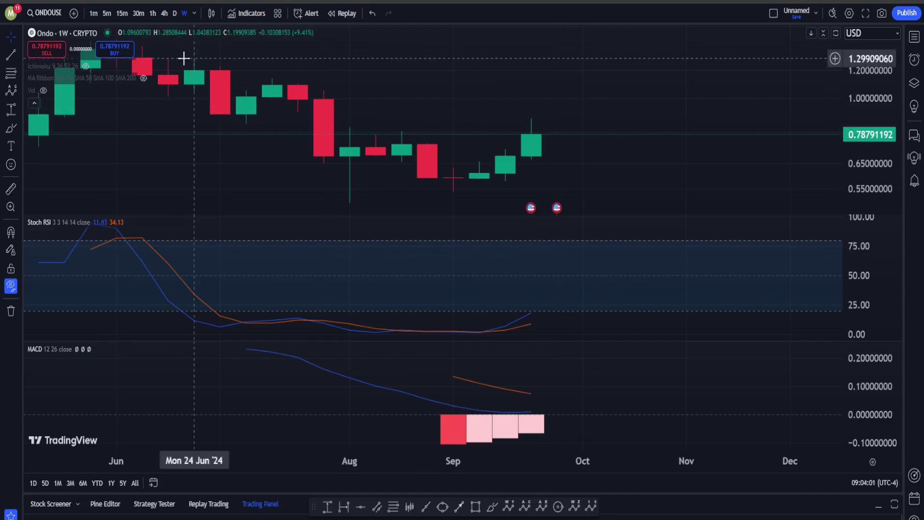
Switch the Ondo chart to the daily timeframe and frame the September candles with Stoch RSI and MACD, leaving empty space through October
click(174, 13)
scroll(462, 182, down, 5)
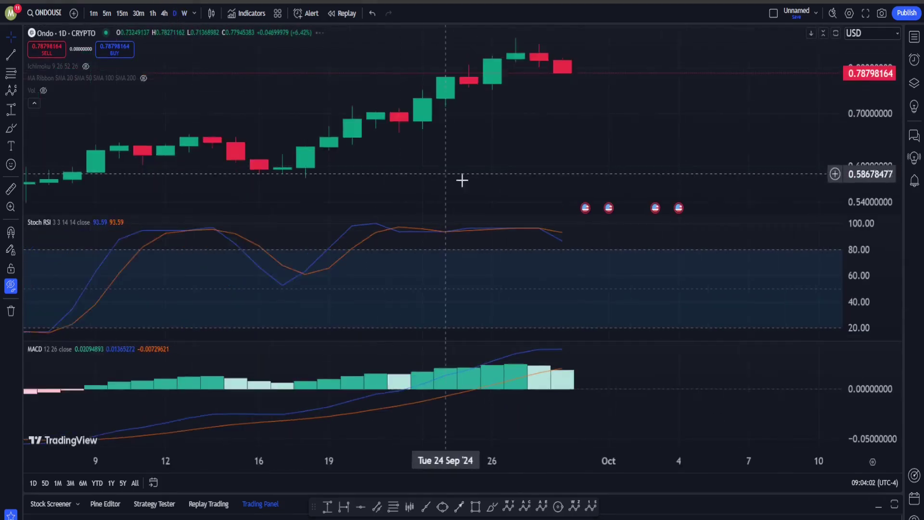
drag(749, 186, 454, 126)
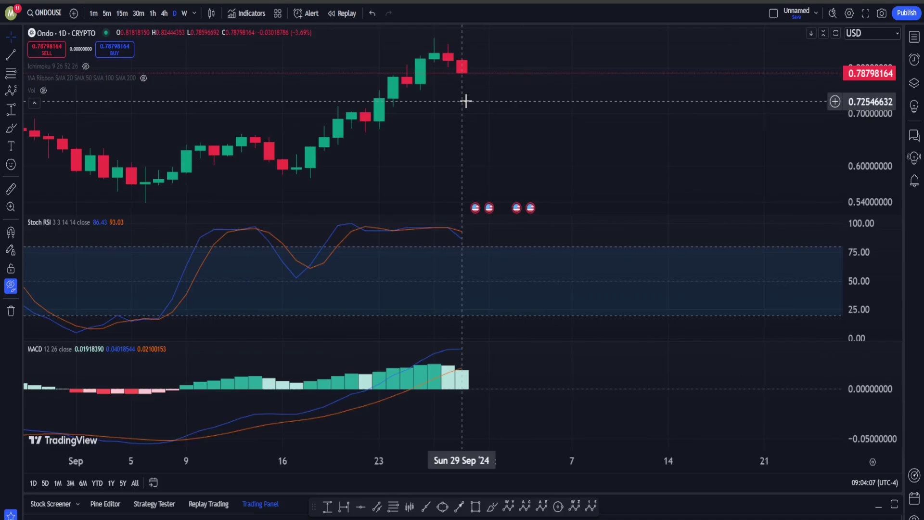
drag(545, 152, 440, 378)
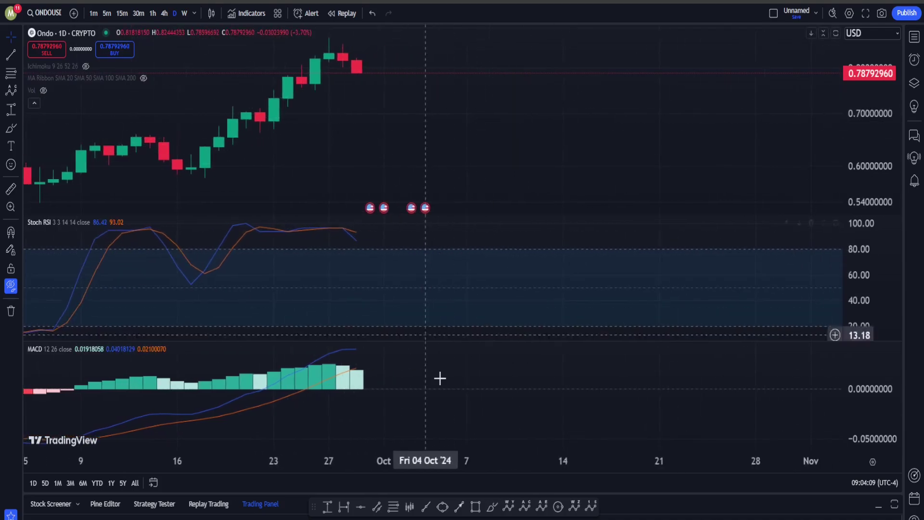
Brush a pullback to about 0.76 and a rebound on the price chart, circle the late-September MACD, and undo the strokes
click(490, 509)
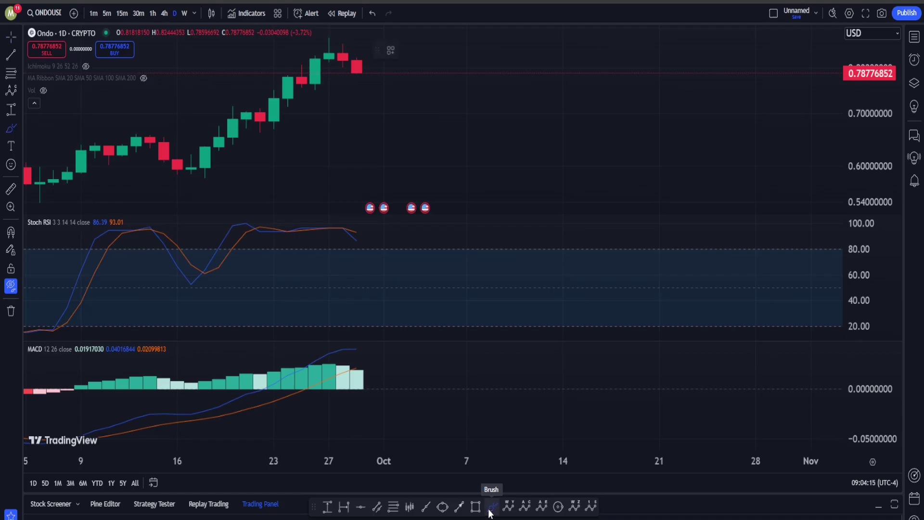
drag(330, 46, 383, 87)
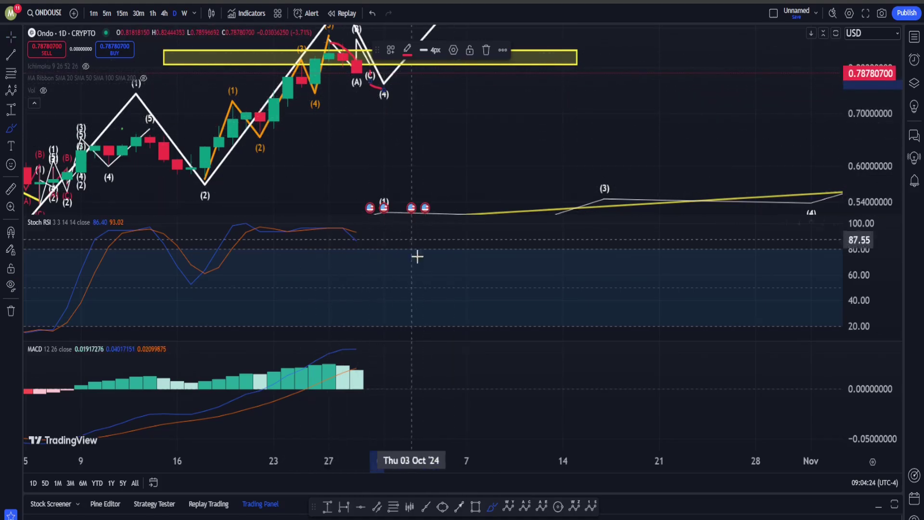
mouse_move(369, 343)
mouse_down()
mouse_move(341, 345)
mouse_move(327, 403)
mouse_move(388, 376)
mouse_move(383, 356)
mouse_up()
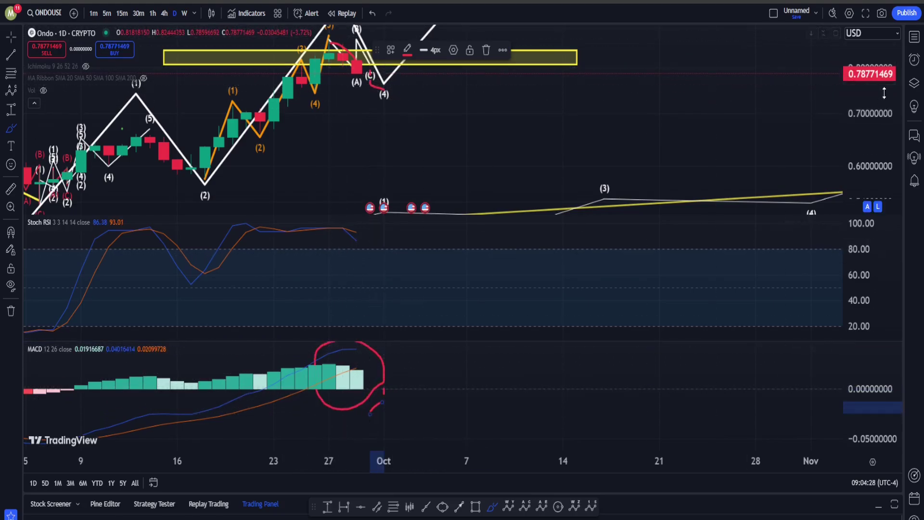
drag(883, 93, 879, 143)
drag(385, 99, 428, 54)
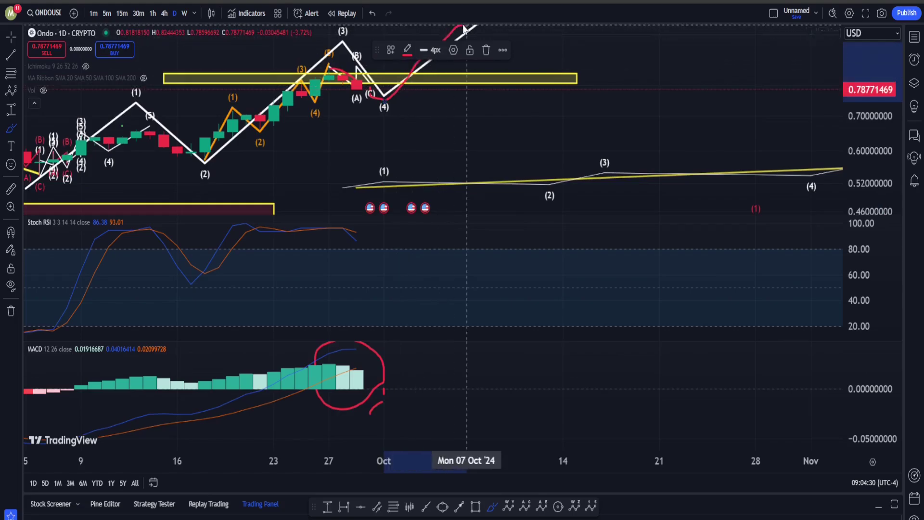
key(ctrl+z)
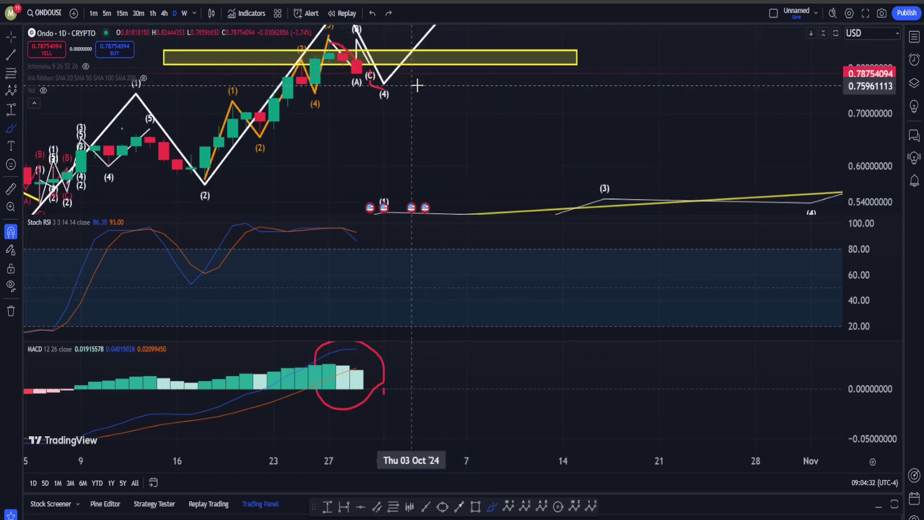
key(ctrl+z)
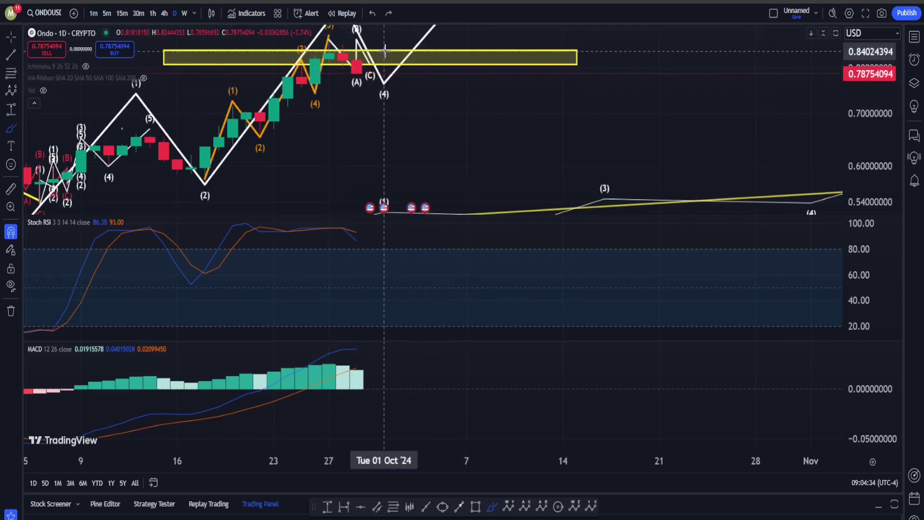
Maximize the daily Ondo price pane and frame the projected wave (5) together with both yellow price zones
double_click(460, 122)
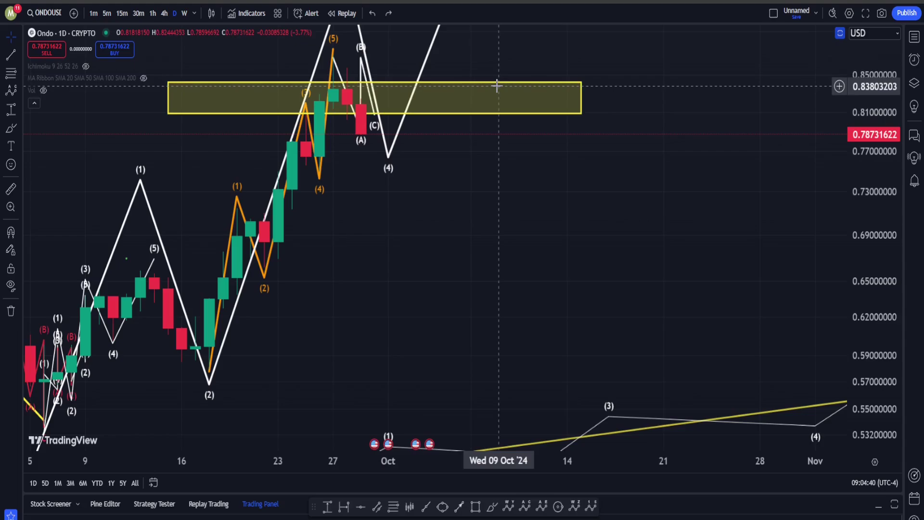
right_click(640, 173)
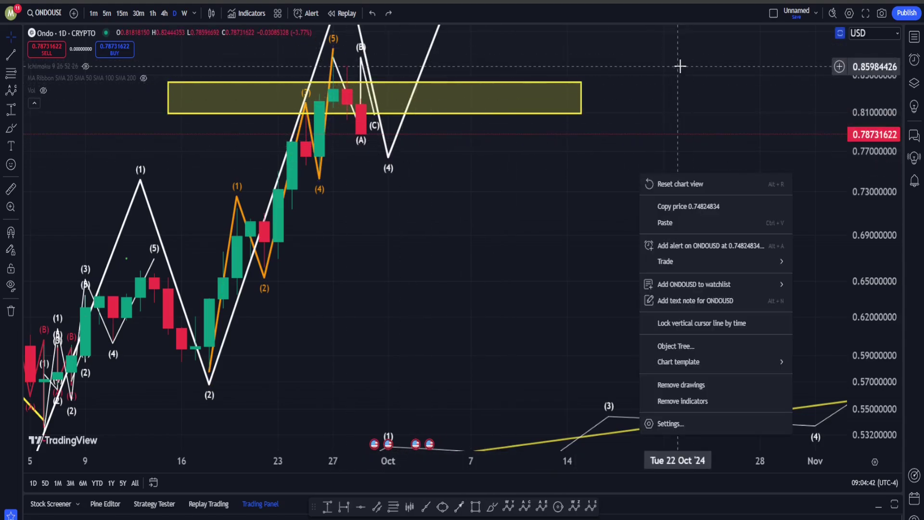
drag(681, 68, 710, 126)
drag(866, 130, 865, 220)
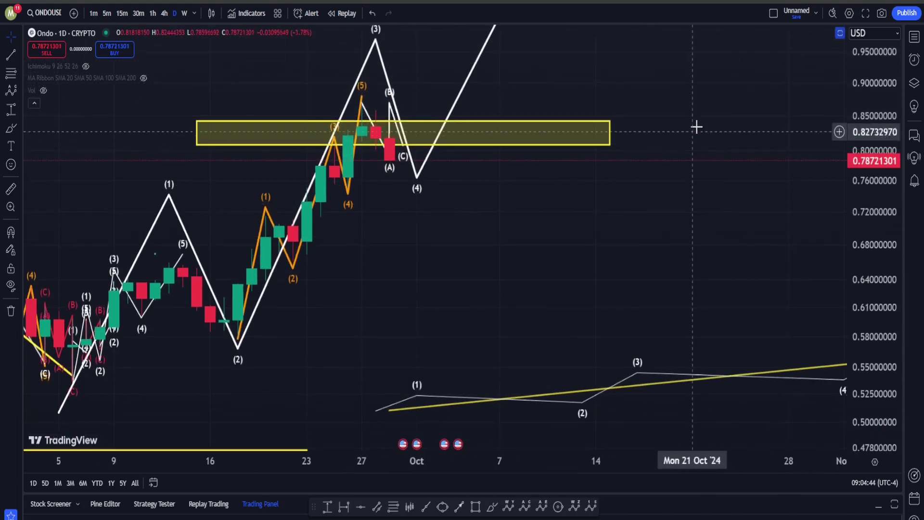
drag(696, 127, 515, 369)
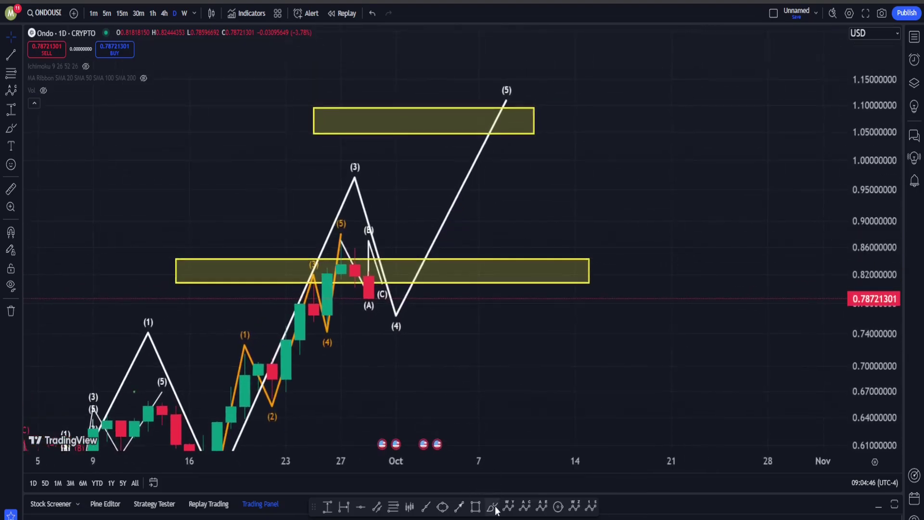
Sketch a rise from about 0.82 on 1 October to about 1.03 near the upper yellow zone with the red brush, and undo it
click(493, 506)
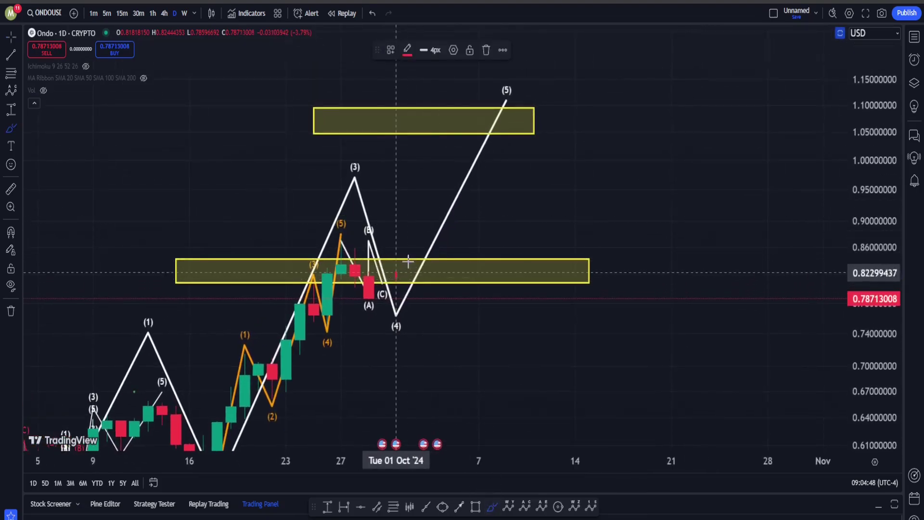
mouse_move(395, 277)
mouse_down()
mouse_move(462, 207)
mouse_move(506, 140)
mouse_up()
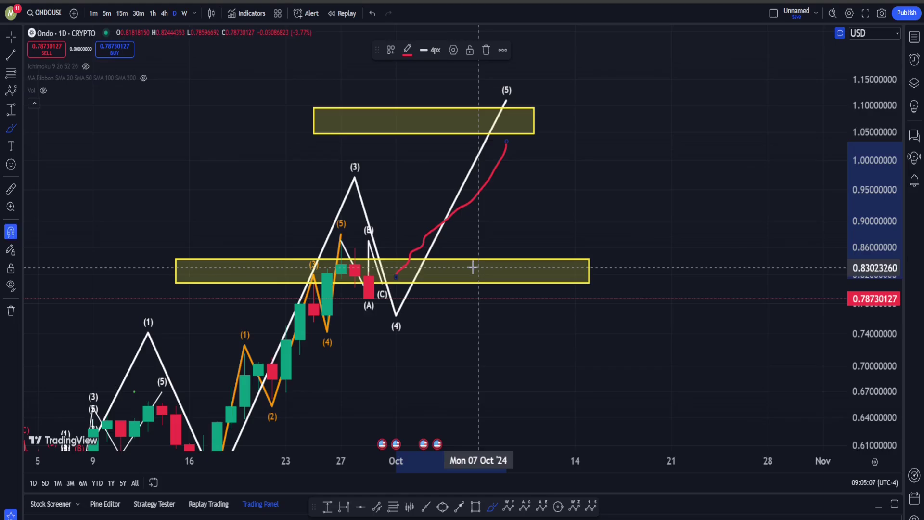
key(ctrl+z)
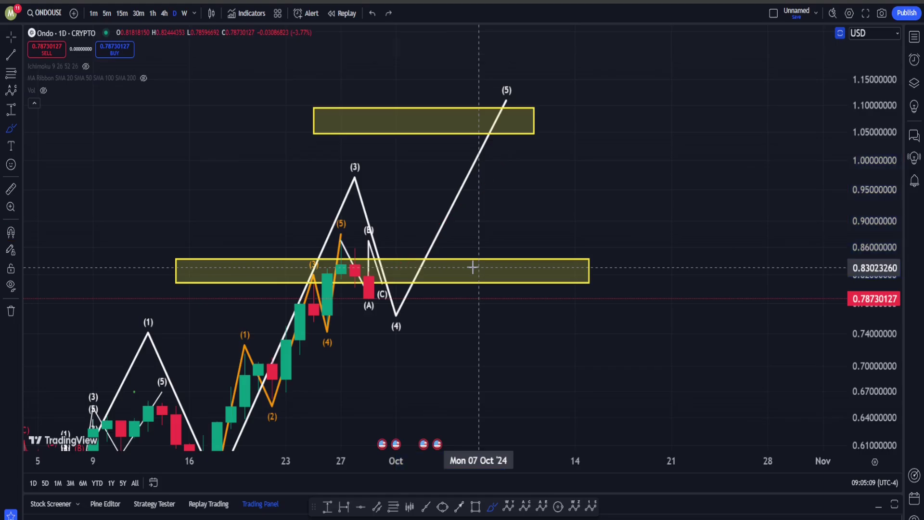